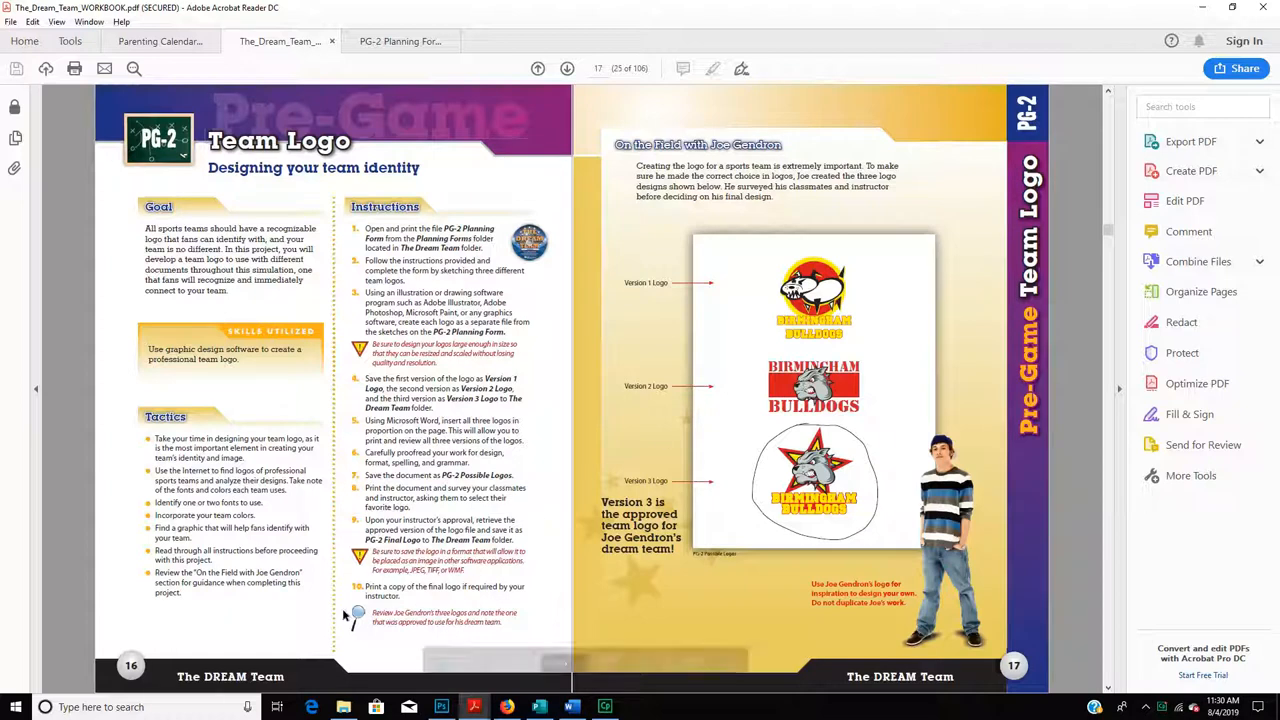
- Open the Windows search panel from the taskbar while viewing the Team Logo workbook
{"action": "left_click", "coordinate": [118, 707]}
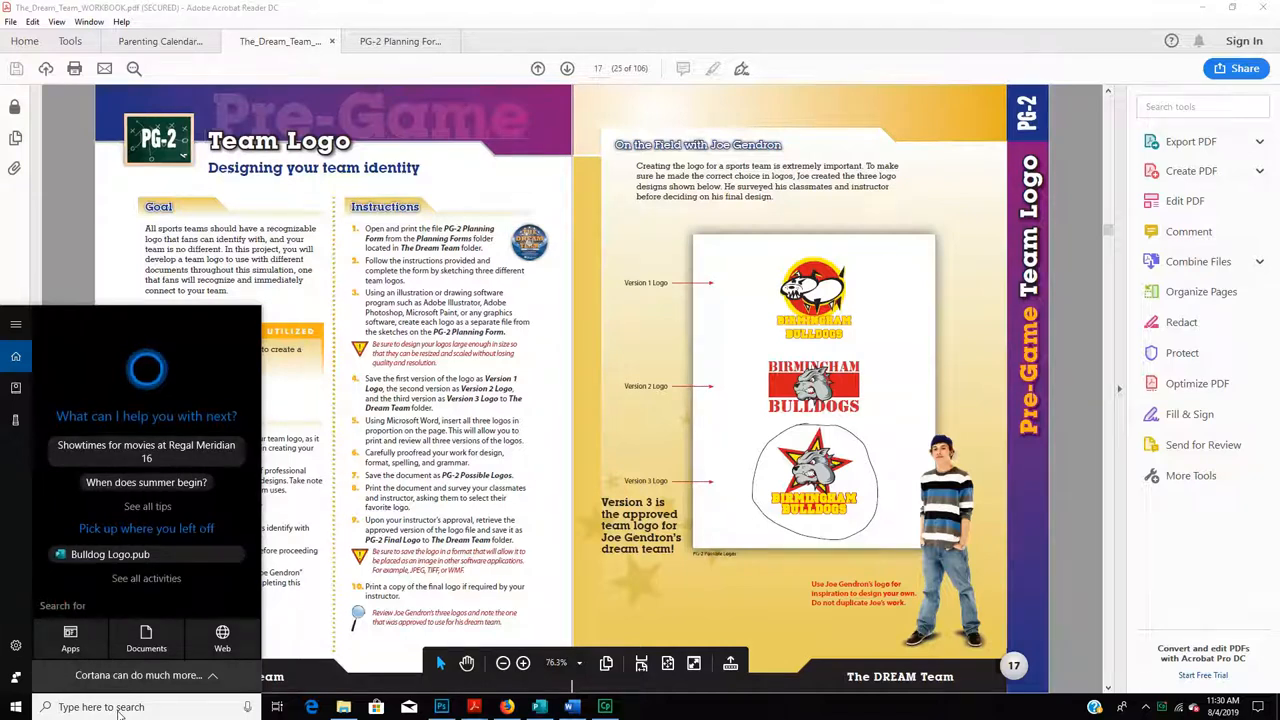
- Search Start for 'publish' and switch to the open Publication1 Publisher window
{"action": "left_click", "coordinate": [16, 707]}
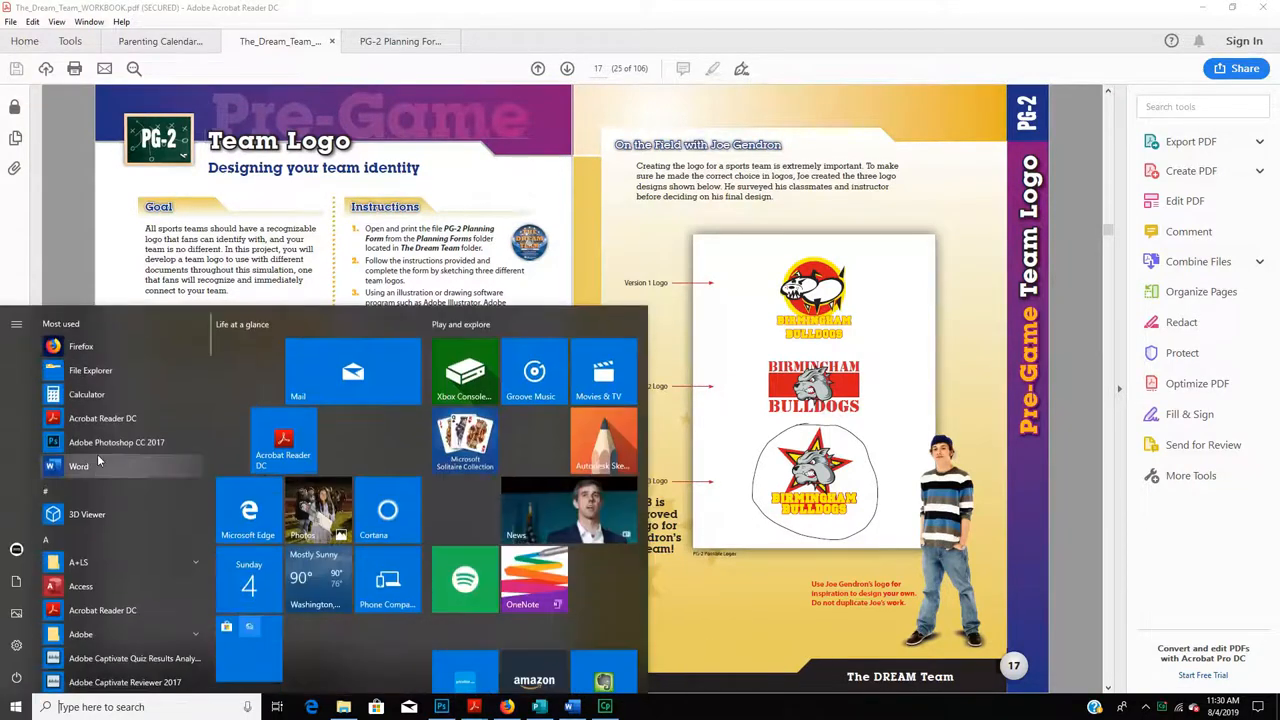
{"action": "left_click", "coordinate": [138, 710]}
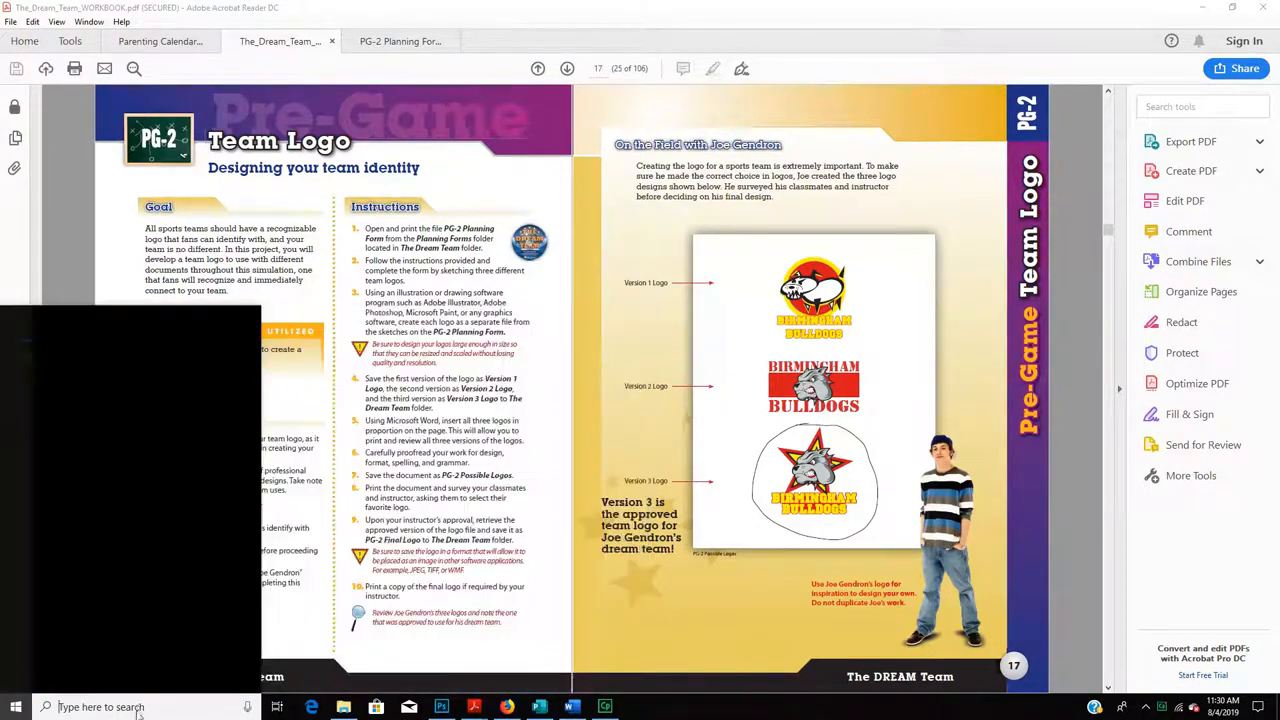
{"action": "type", "text": "p"}
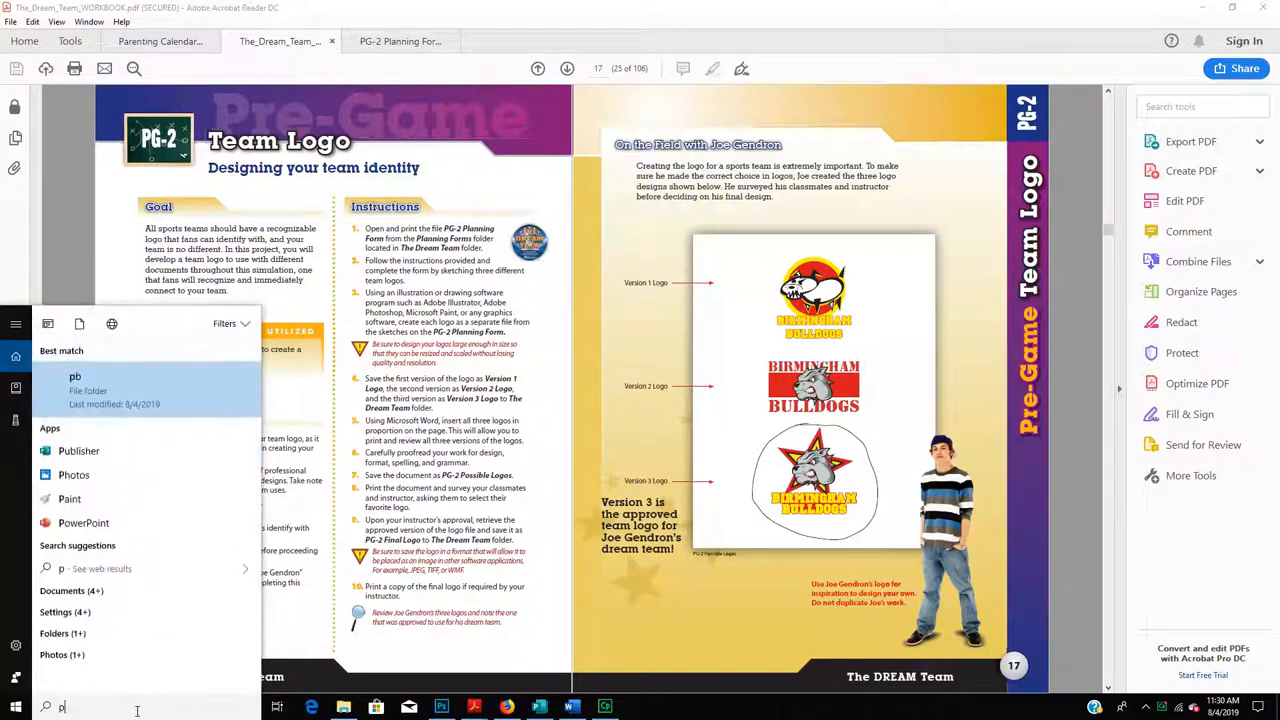
{"action": "type", "text": "ublish"}
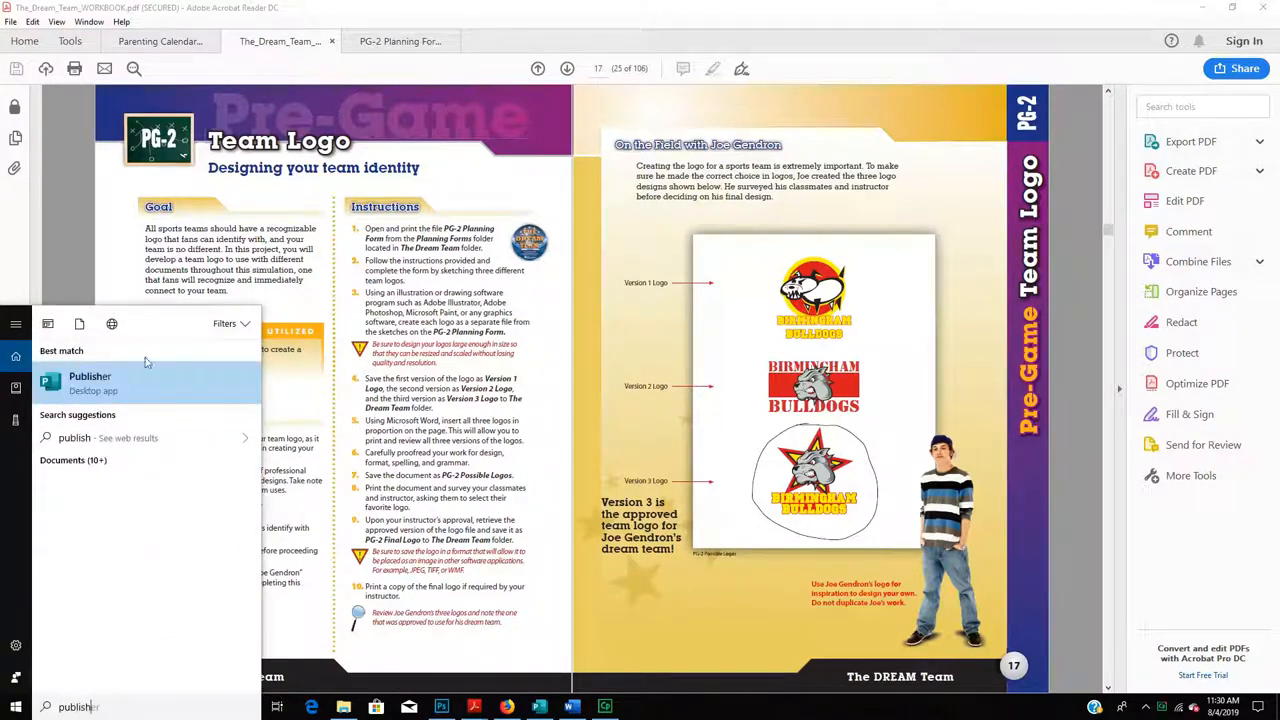
{"action": "key", "text": "alt+Tab"}
{"action": "key", "text": "alt+Tab"}
{"action": "key", "text": "alt+Tab"}
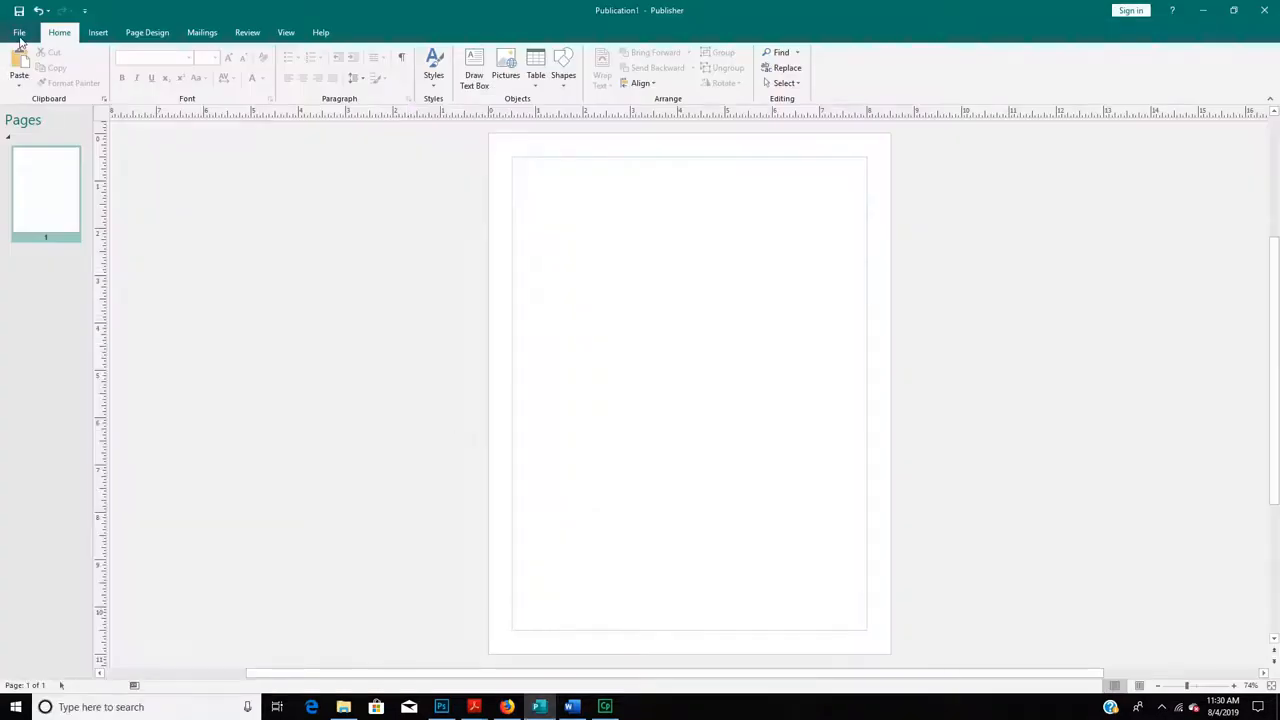
- Create a new publication from the Blank 8.5 x 11" template
{"action": "left_click", "coordinate": [18, 30]}
{"action": "left_click", "coordinate": [35, 92]}
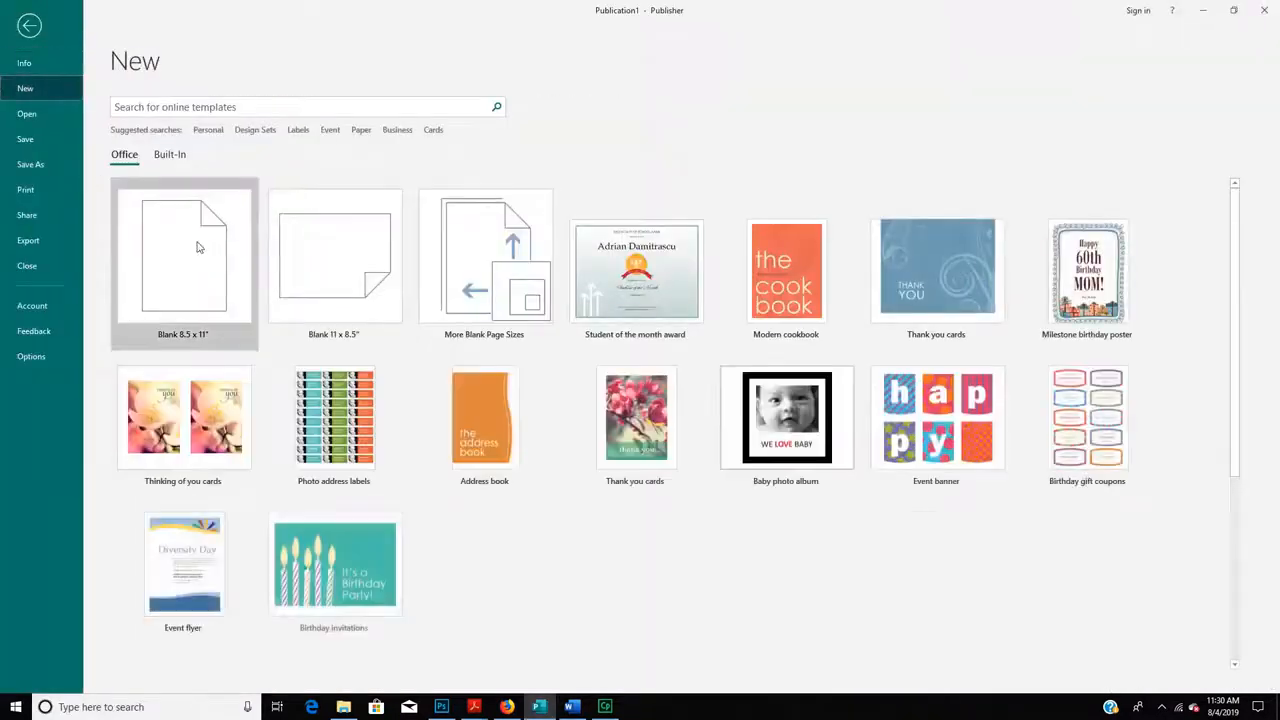
{"action": "left_click", "coordinate": [216, 254]}
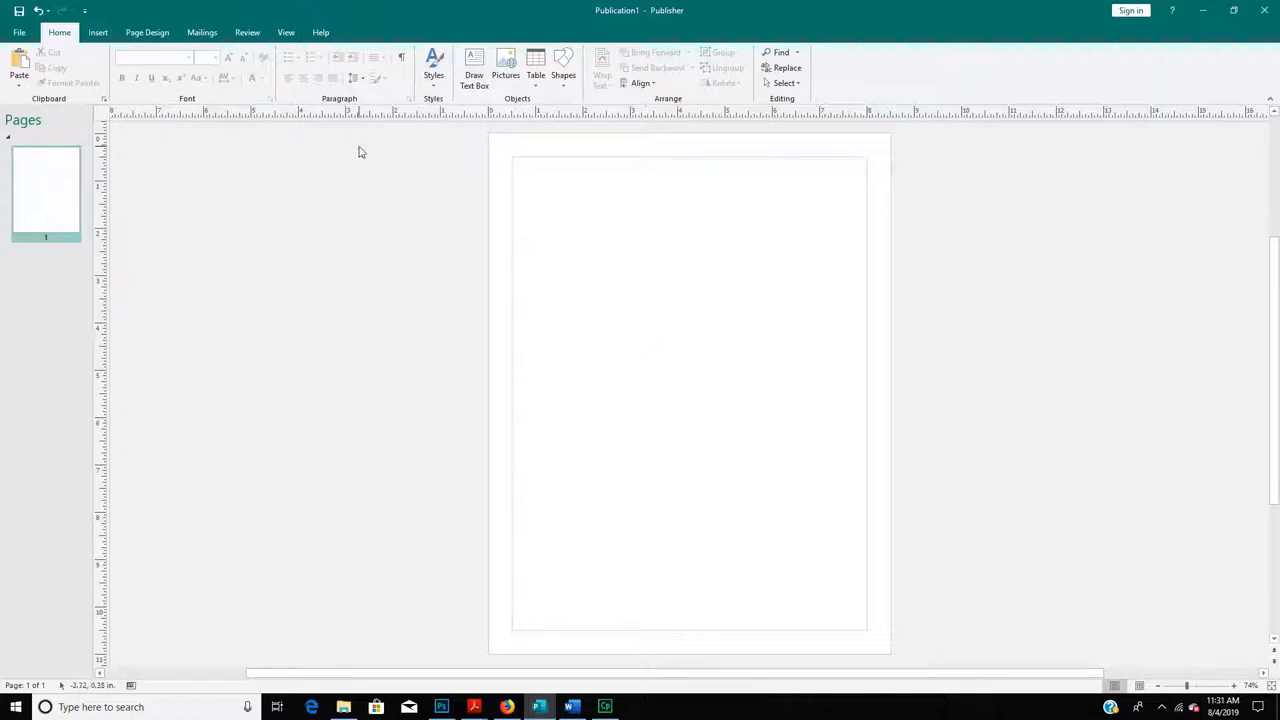
- Check the workbook, then choose the 'Fill - None, Outline - Orange, Circular' WordArt style
{"action": "left_click", "coordinate": [98, 32]}
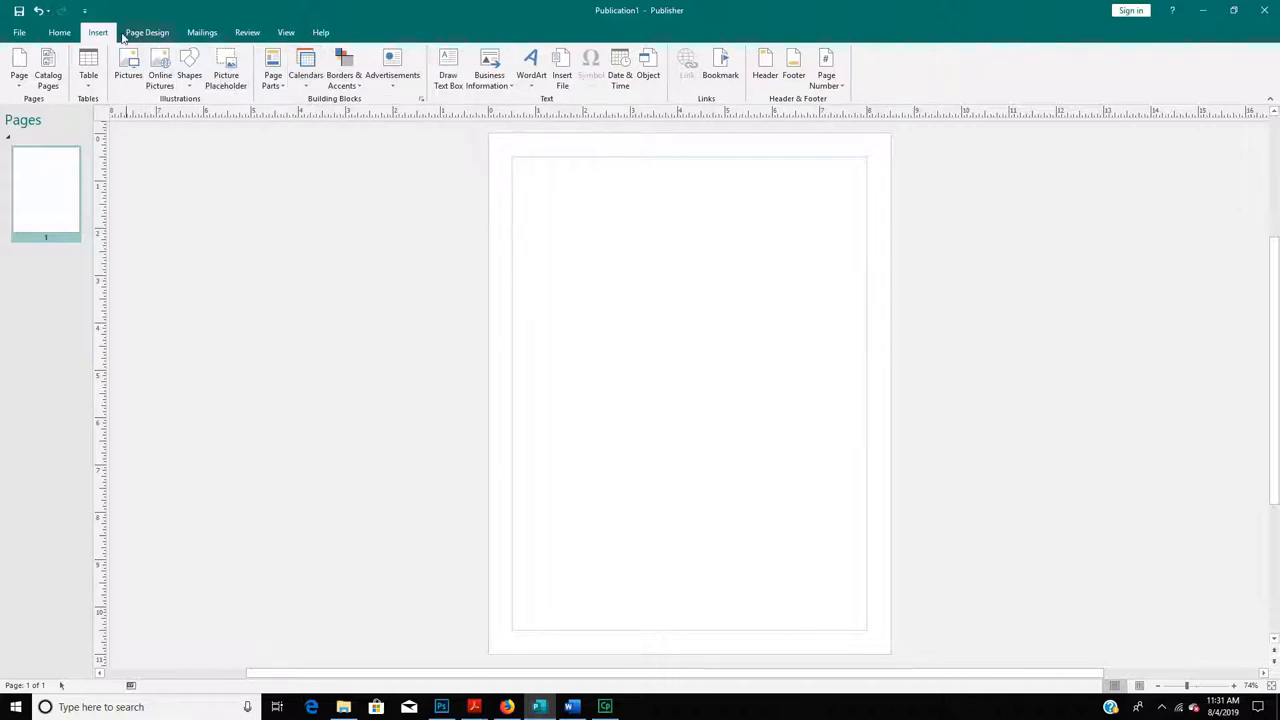
{"action": "left_click", "coordinate": [530, 62]}
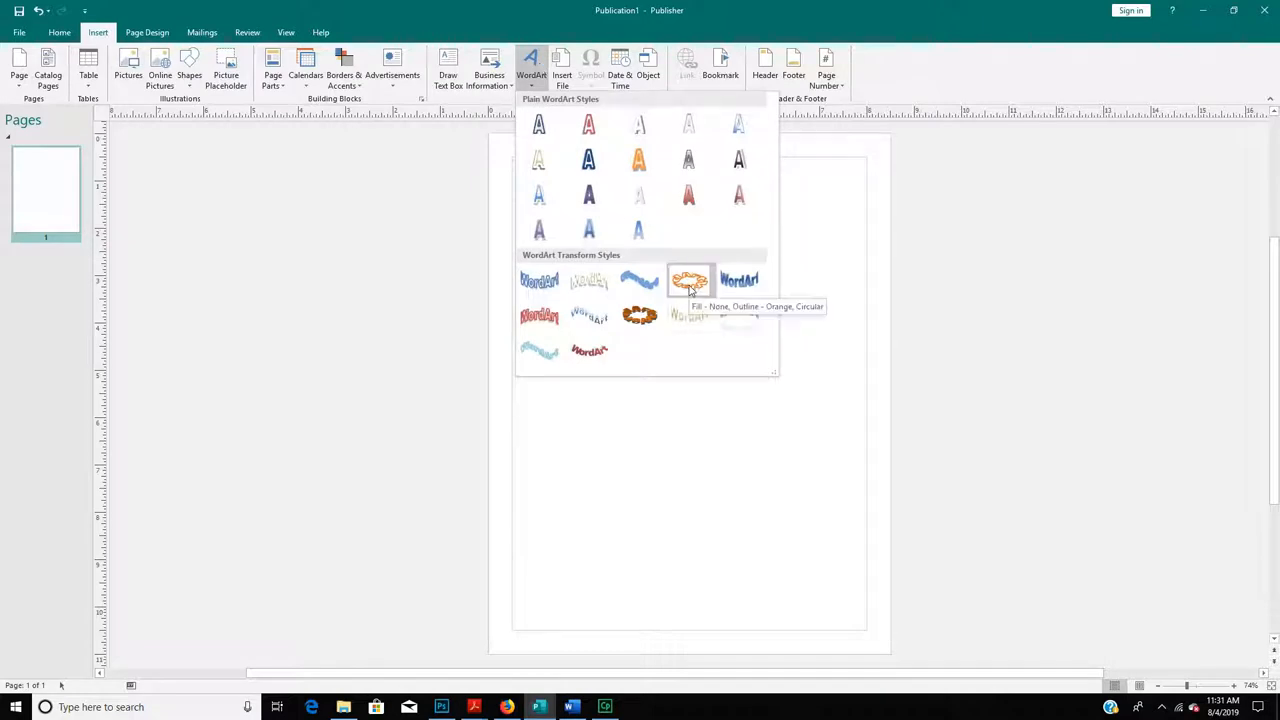
{"action": "key", "text": "Escape"}
{"action": "key", "text": "alt+Tab"}
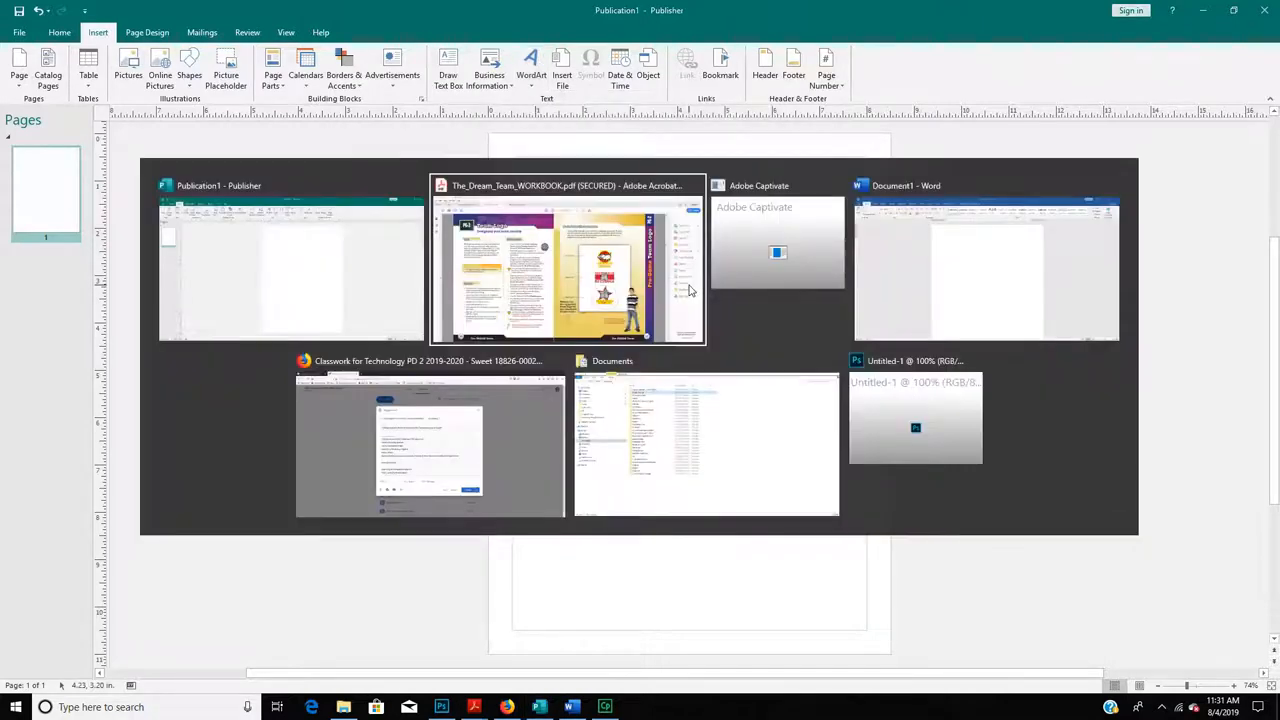
{"action": "left_click", "coordinate": [688, 290]}
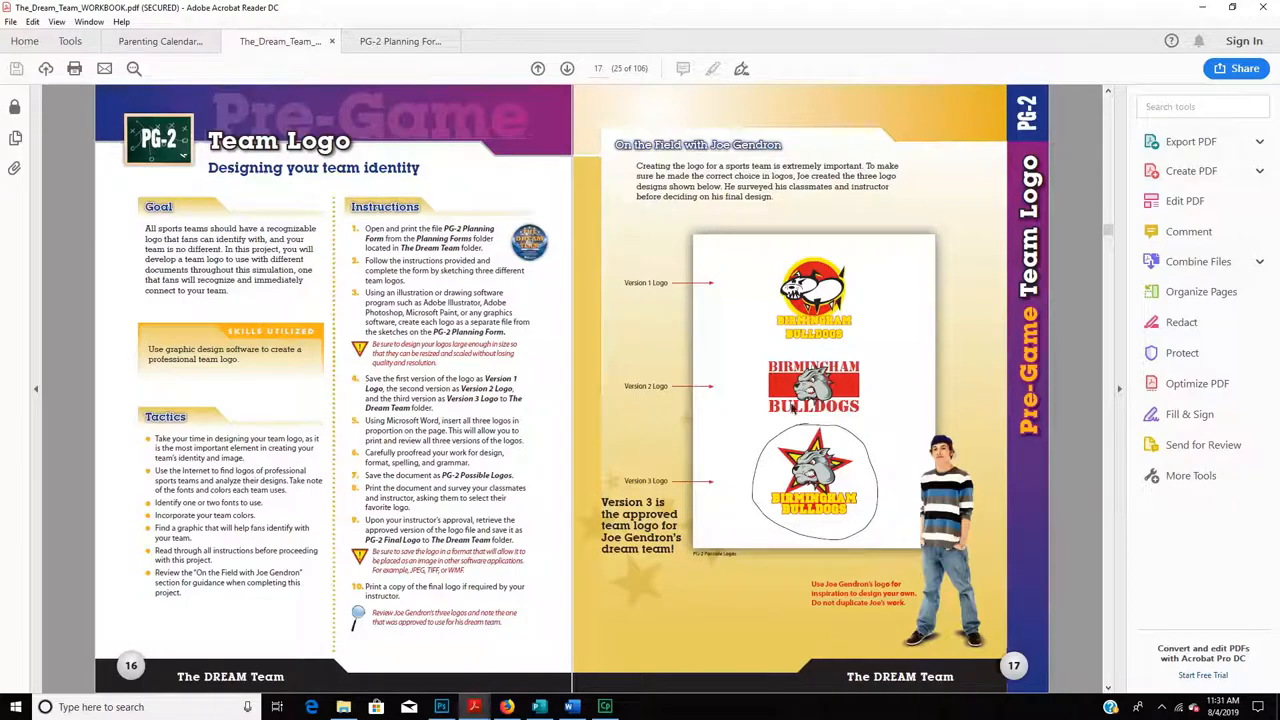
{"action": "key", "text": "alt+Tab"}
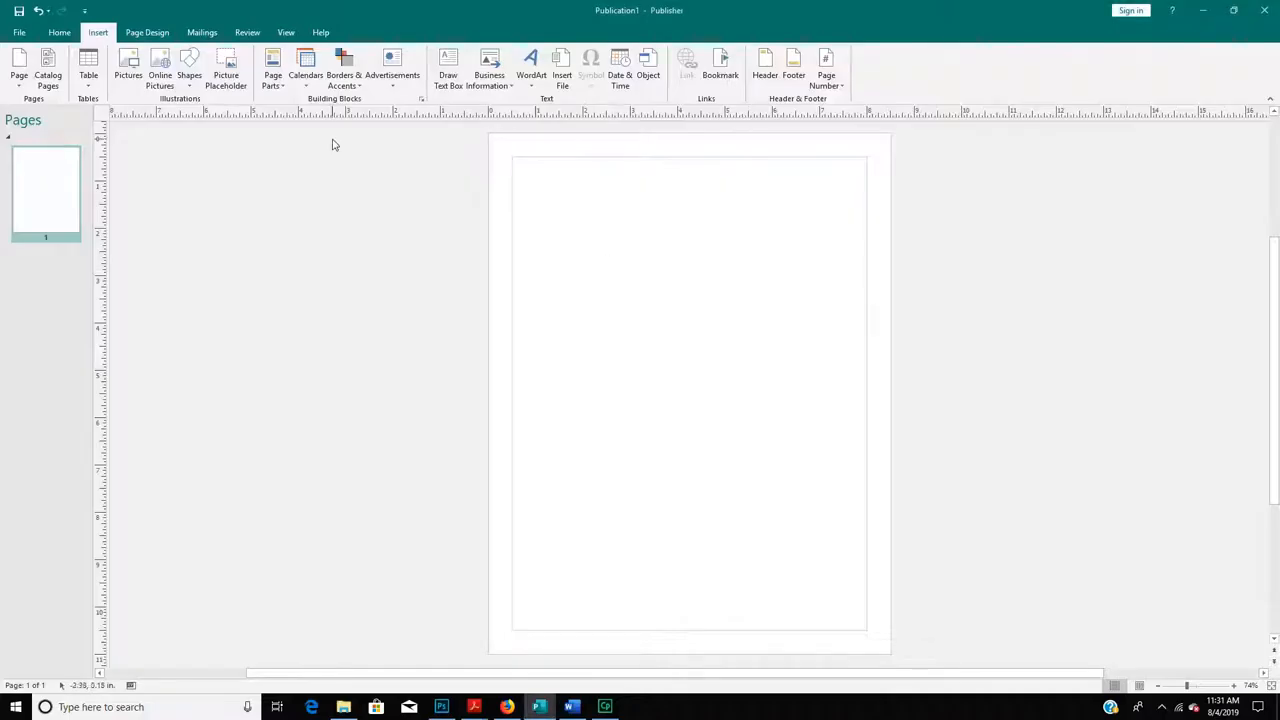
{"action": "left_click", "coordinate": [531, 68]}
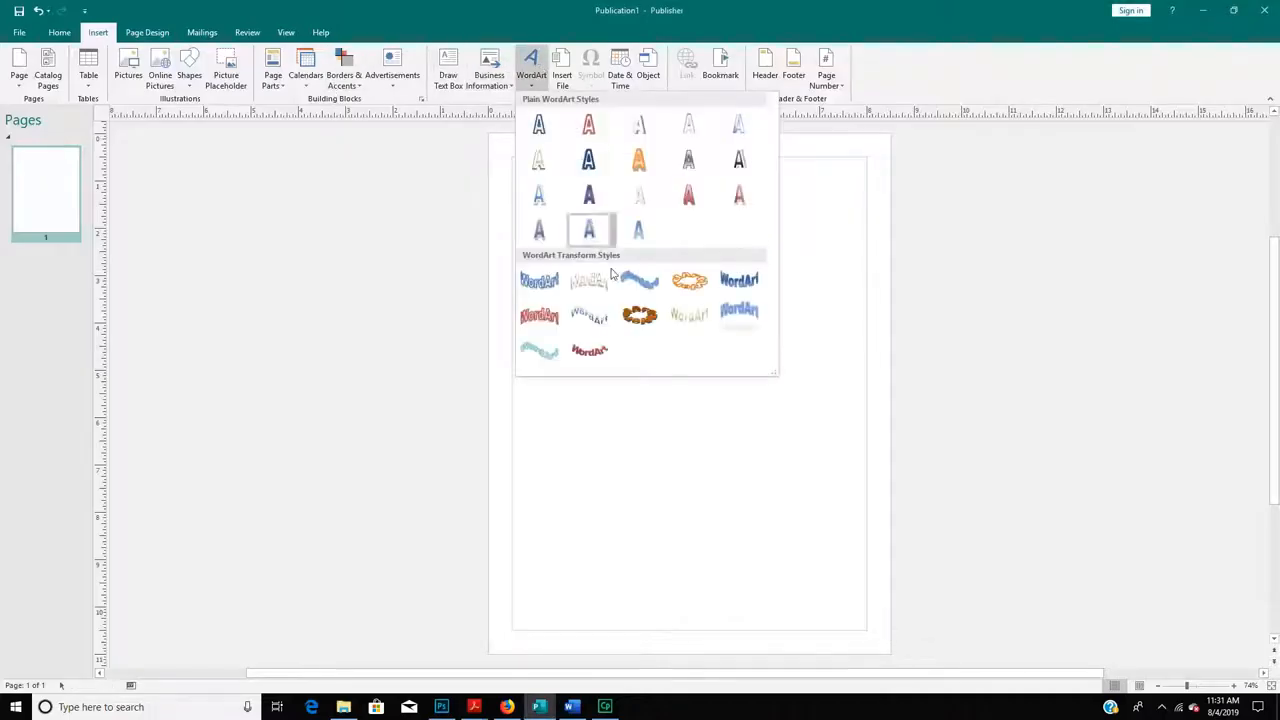
{"action": "left_click", "coordinate": [689, 280]}
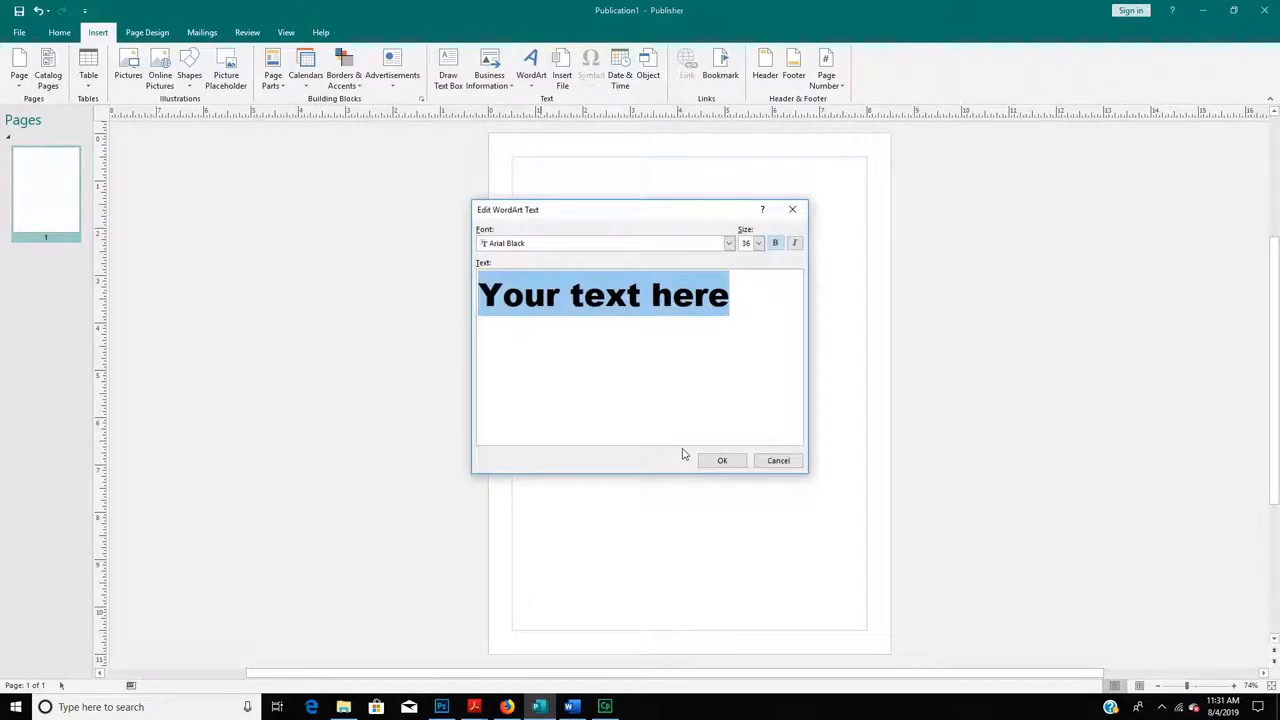
- Make 'Chuckwallas' the WordArt text, then move it to the page top and enlarge it
{"action": "type", "text": "Chuc"}
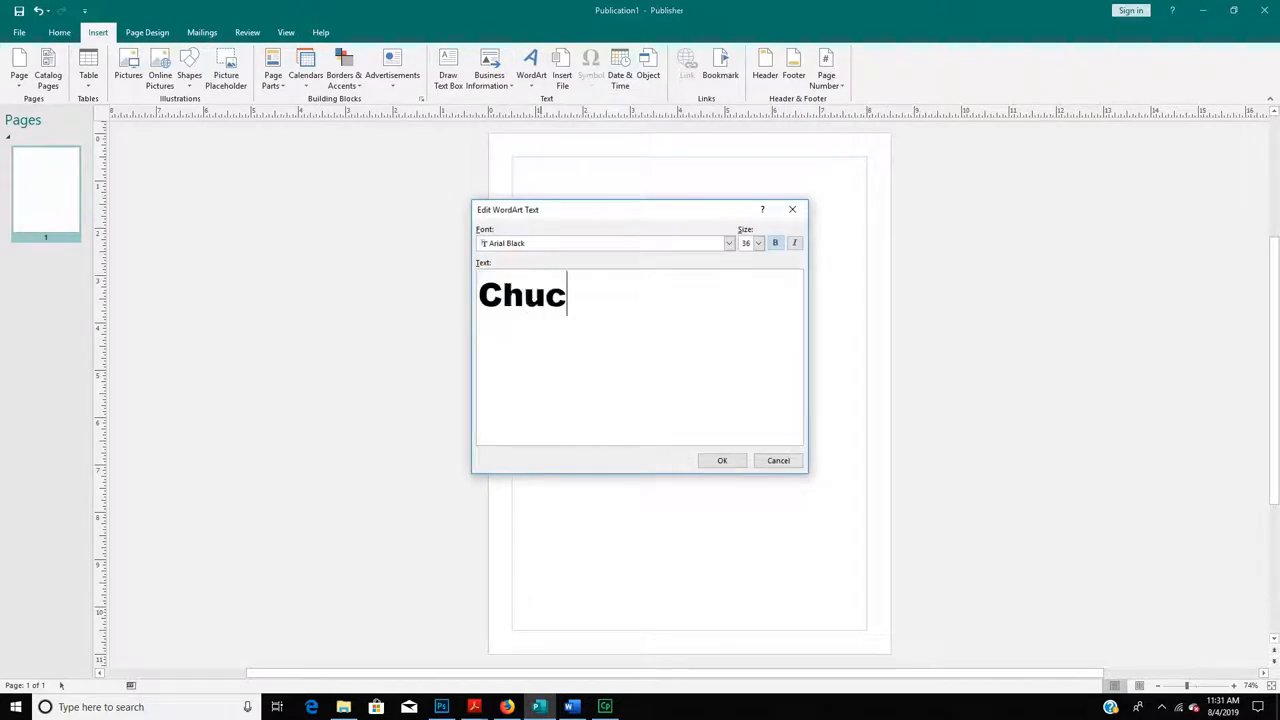
{"action": "type", "text": "kwallas"}
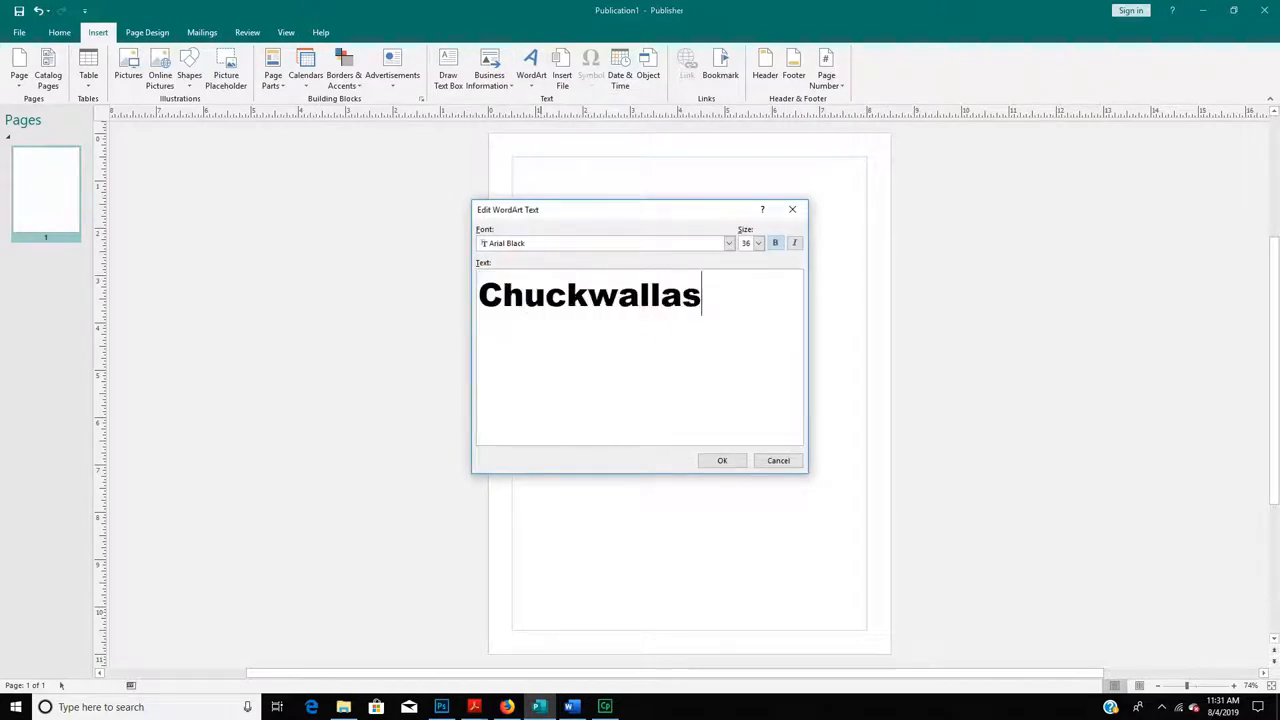
{"action": "left_click", "coordinate": [716, 461]}
{"action": "left_click_drag", "start_coordinate": [762, 402], "coordinate": [828, 623]}
{"action": "left_click_drag", "start_coordinate": [690, 423], "coordinate": [648, 231]}
{"action": "left_click_drag", "start_coordinate": [786, 430], "coordinate": [866, 505]}
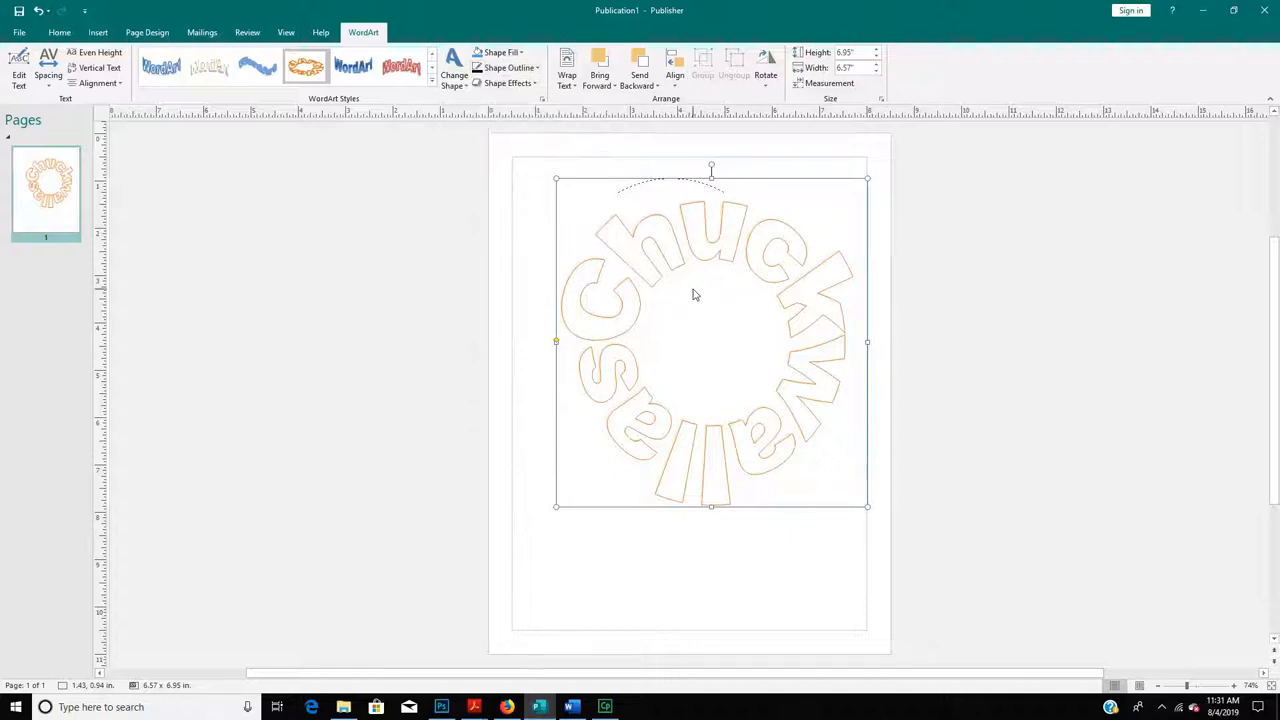
{"action": "left_click", "coordinate": [726, 200]}
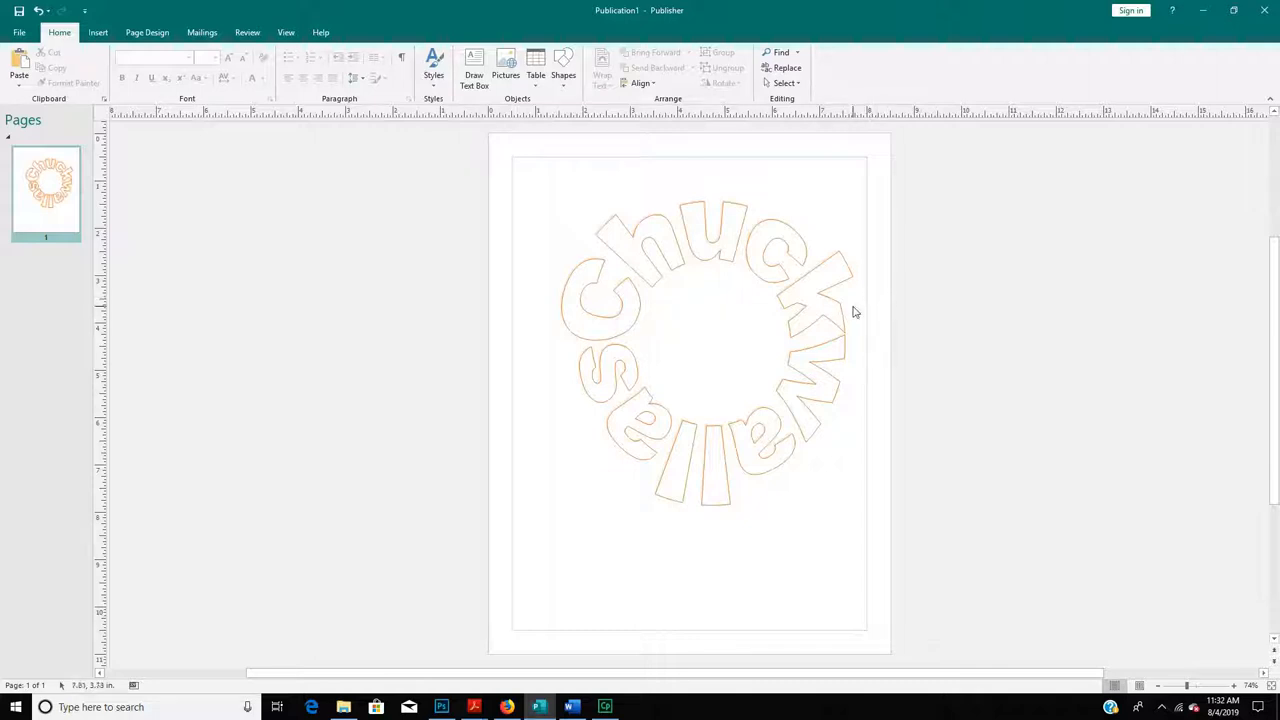
{"action": "left_click", "coordinate": [97, 34]}
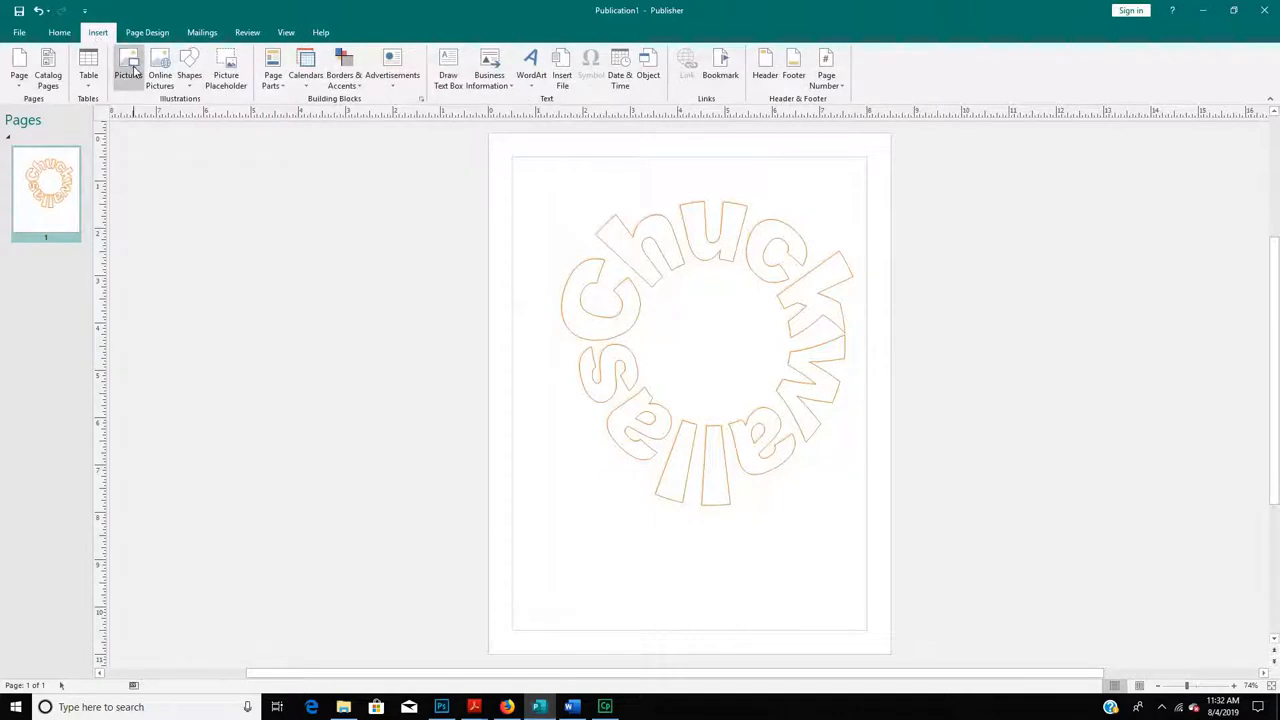
{"action": "left_click", "coordinate": [130, 70]}
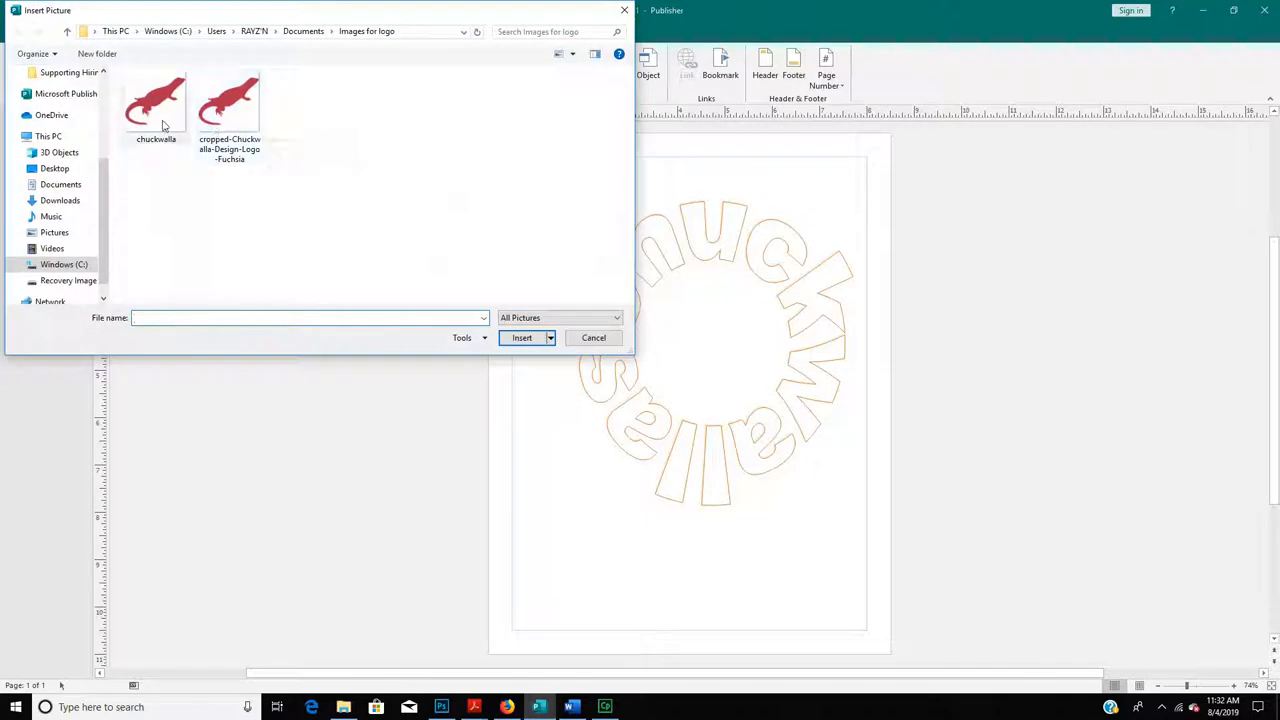
{"action": "double_click", "coordinate": [163, 124]}
{"action": "left_click_drag", "start_coordinate": [672, 390], "coordinate": [658, 442]}
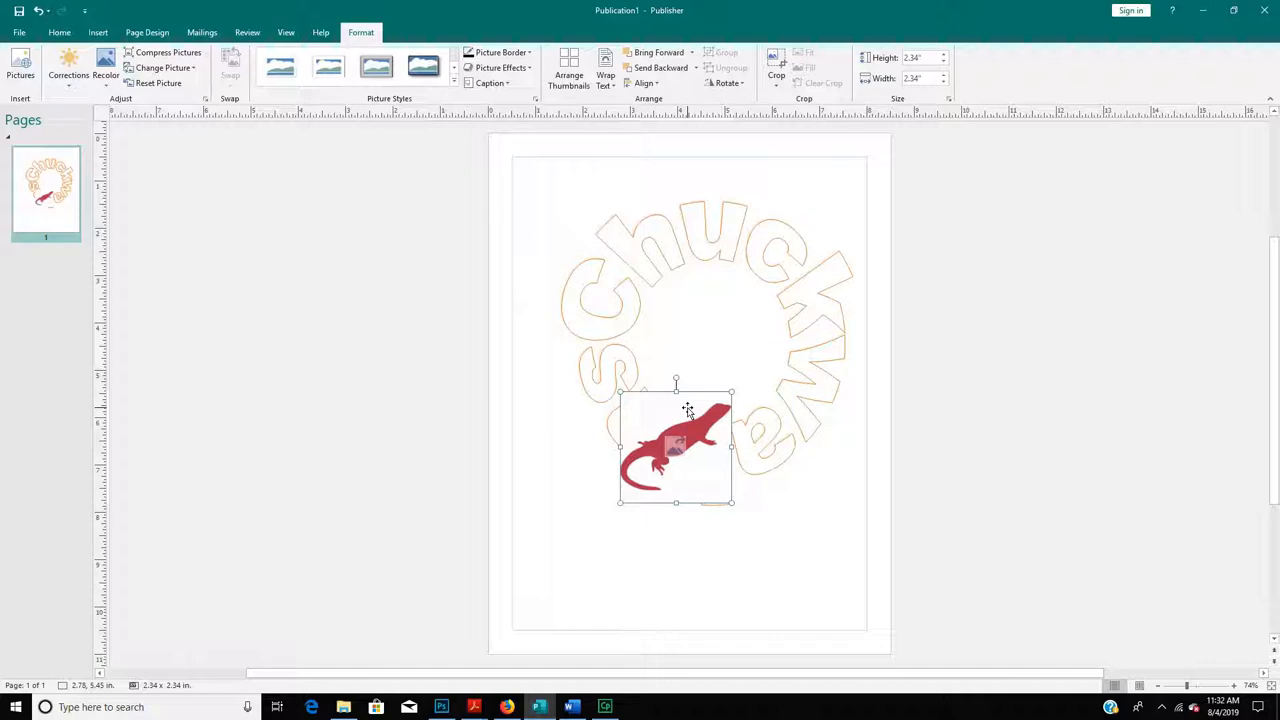
{"action": "key", "text": "Delete"}
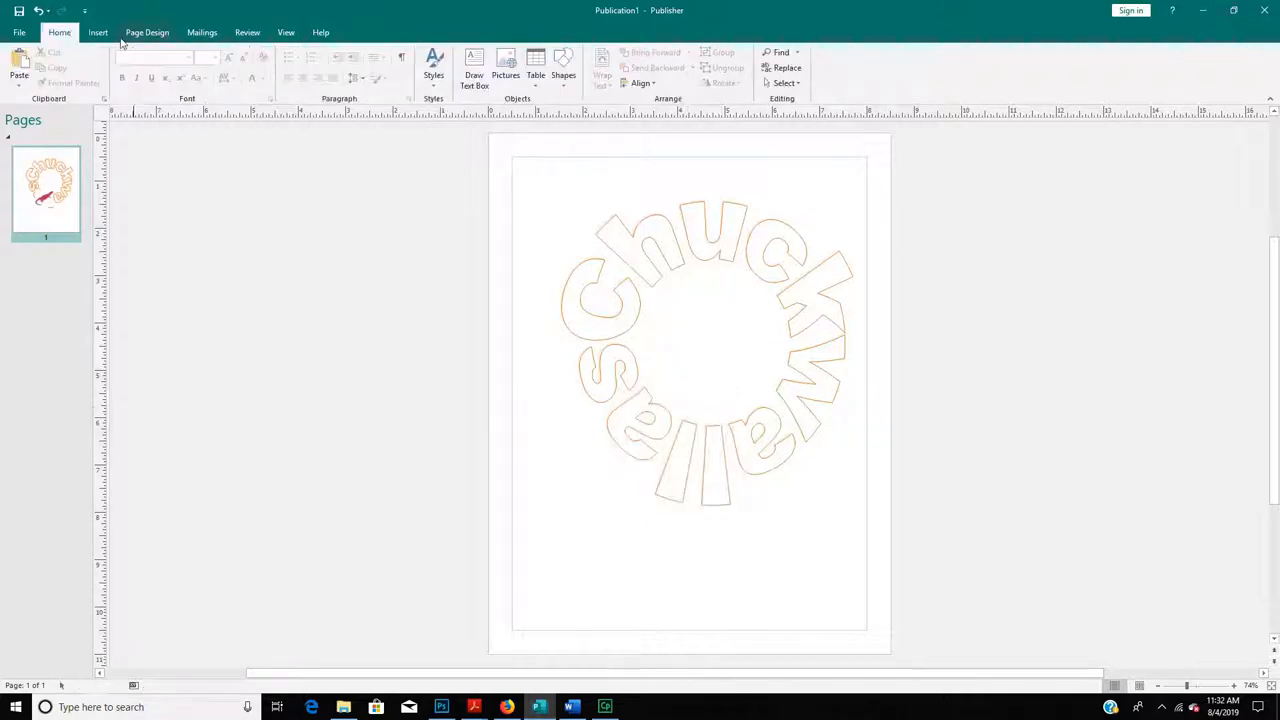
- Insert cropped-Chuckwalla-Design-Logo-Fuchsia and centre it inside the circular lettering
{"action": "left_click", "coordinate": [97, 33]}
{"action": "left_click", "coordinate": [131, 62]}
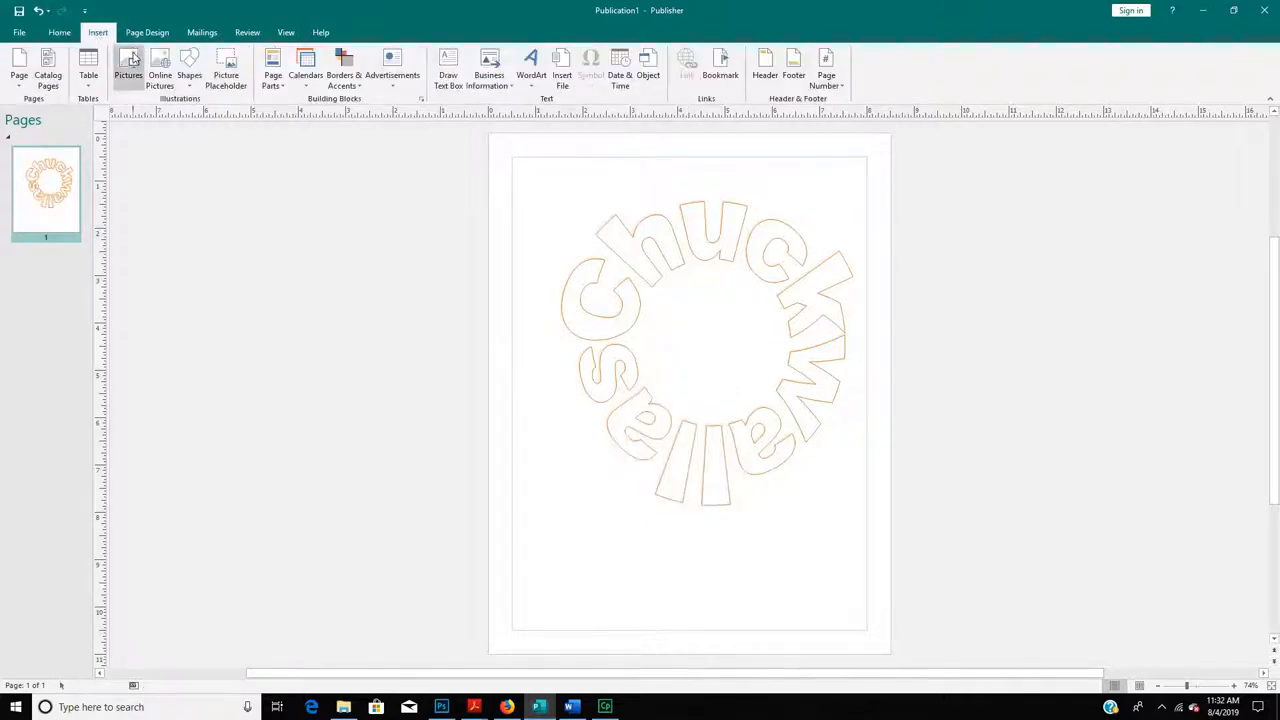
{"action": "double_click", "coordinate": [235, 120]}
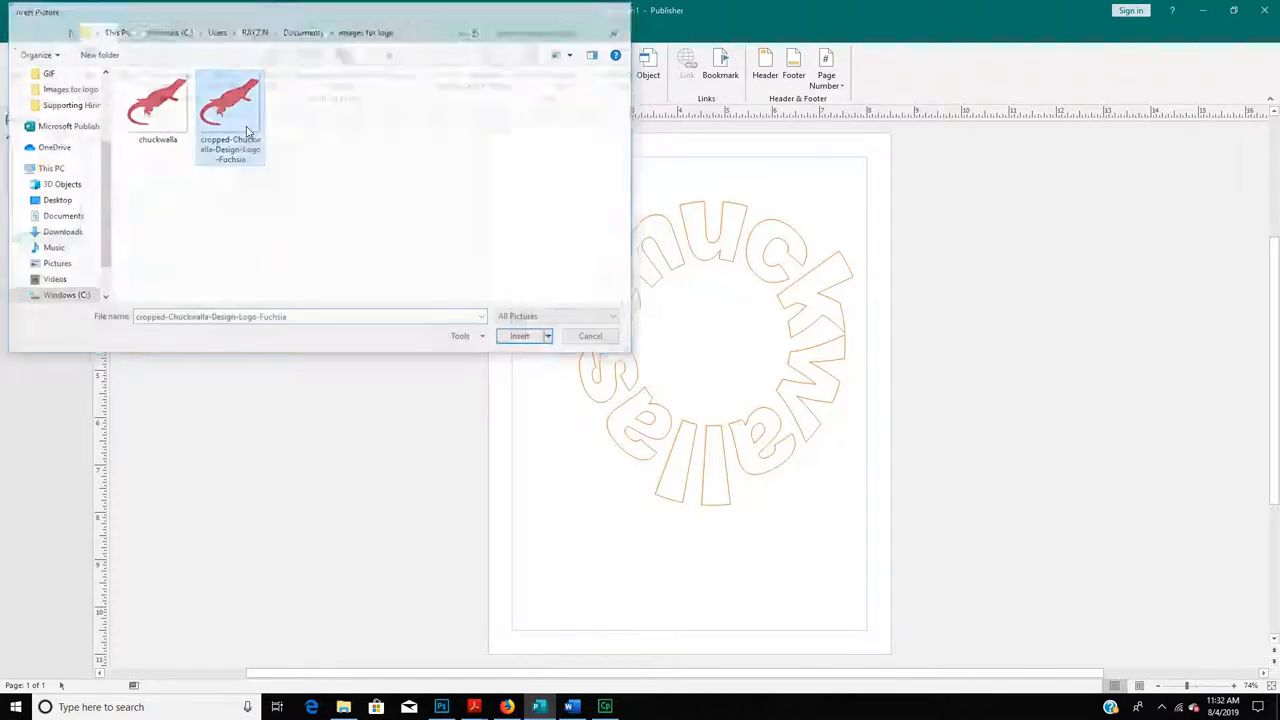
{"action": "left_click_drag", "start_coordinate": [662, 358], "coordinate": [682, 310]}
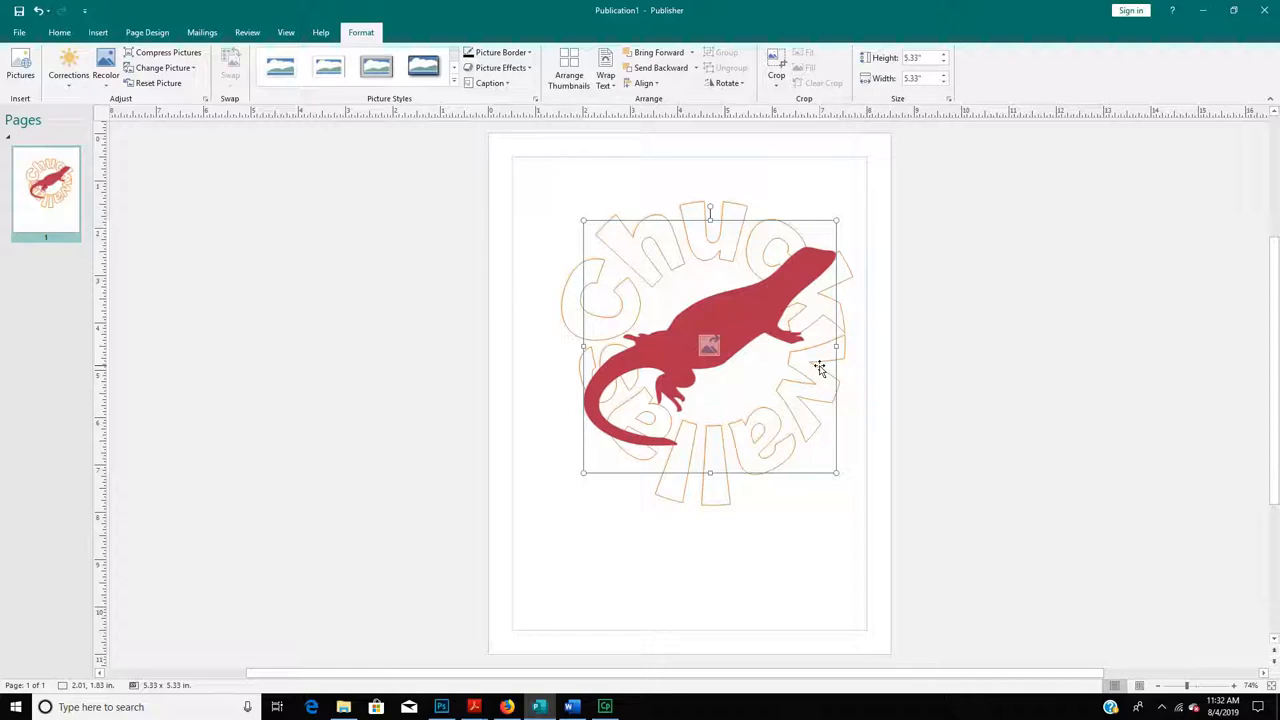
{"action": "left_click", "coordinate": [503, 424]}
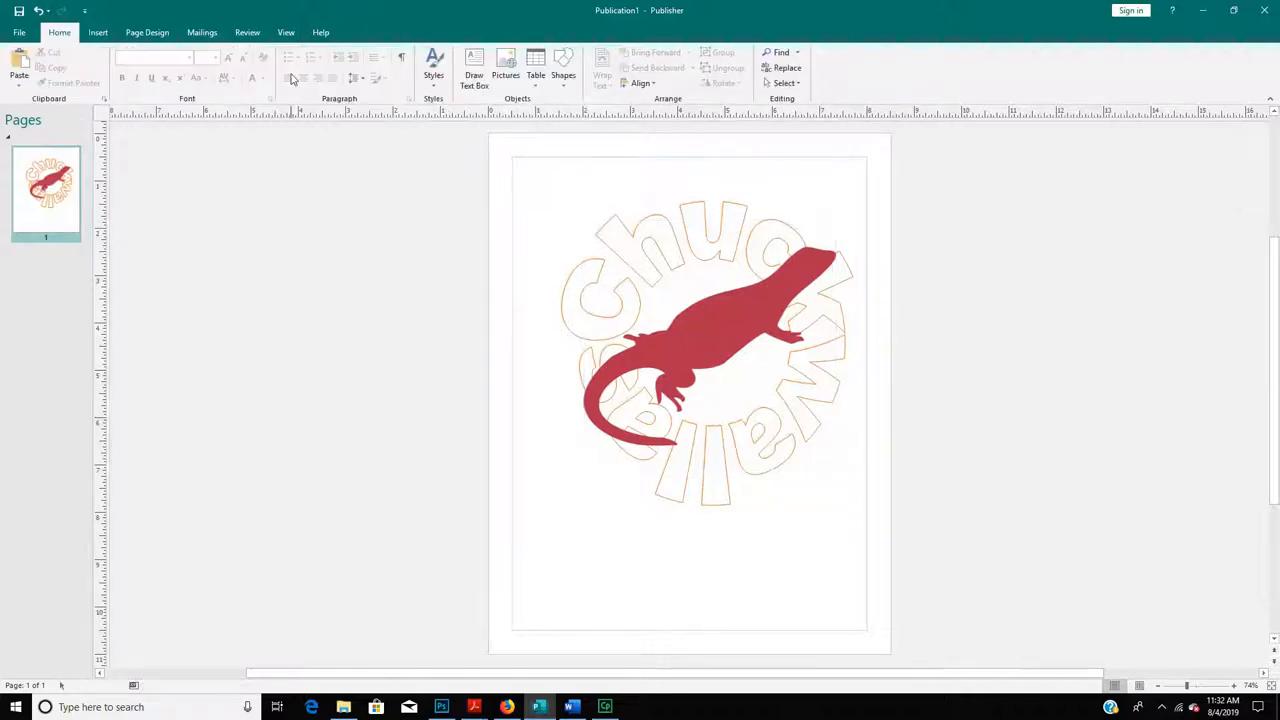
- Draw a sun shape over the logo, centre it, and send it to back
{"action": "left_click", "coordinate": [111, 34]}
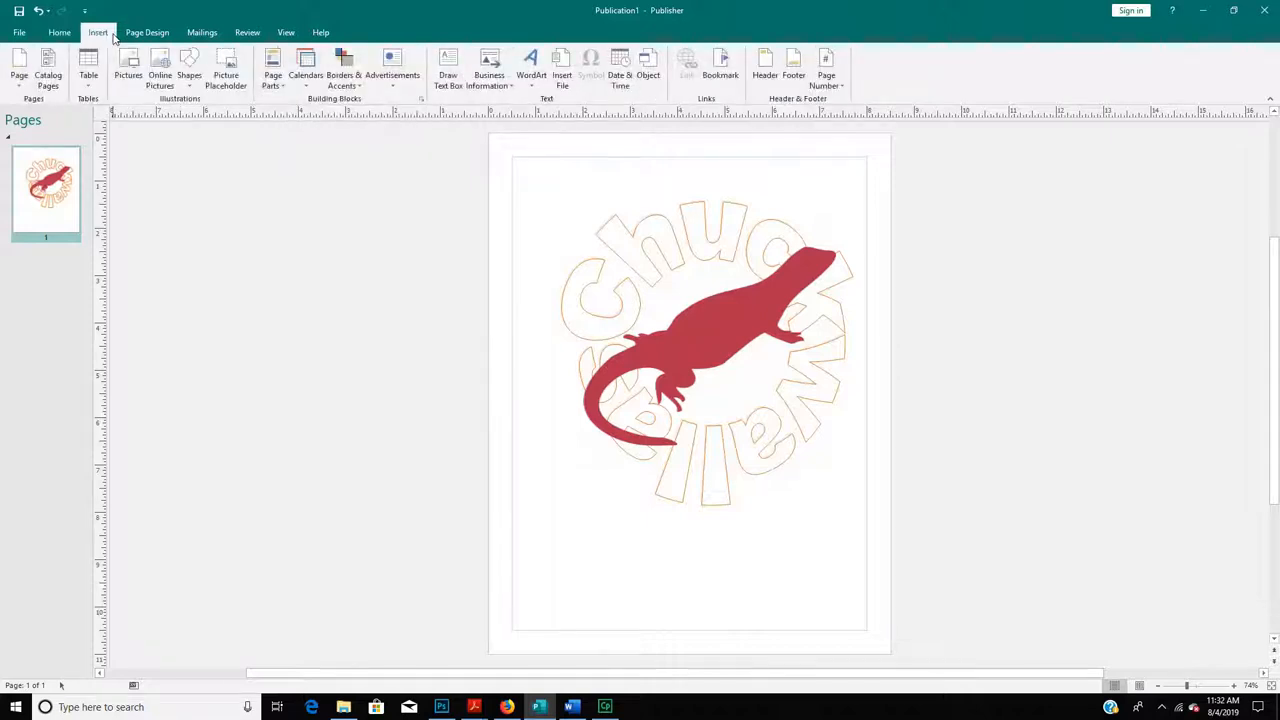
{"action": "left_click", "coordinate": [189, 66]}
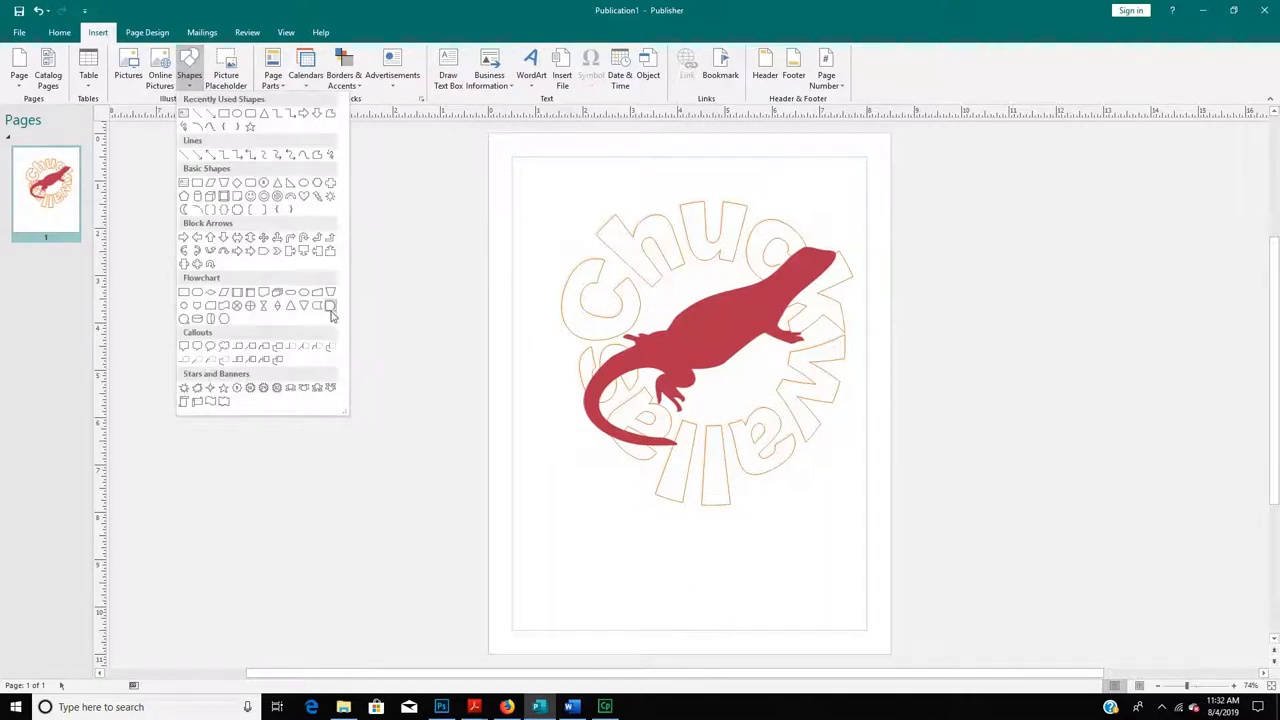
{"action": "left_click", "coordinate": [331, 201]}
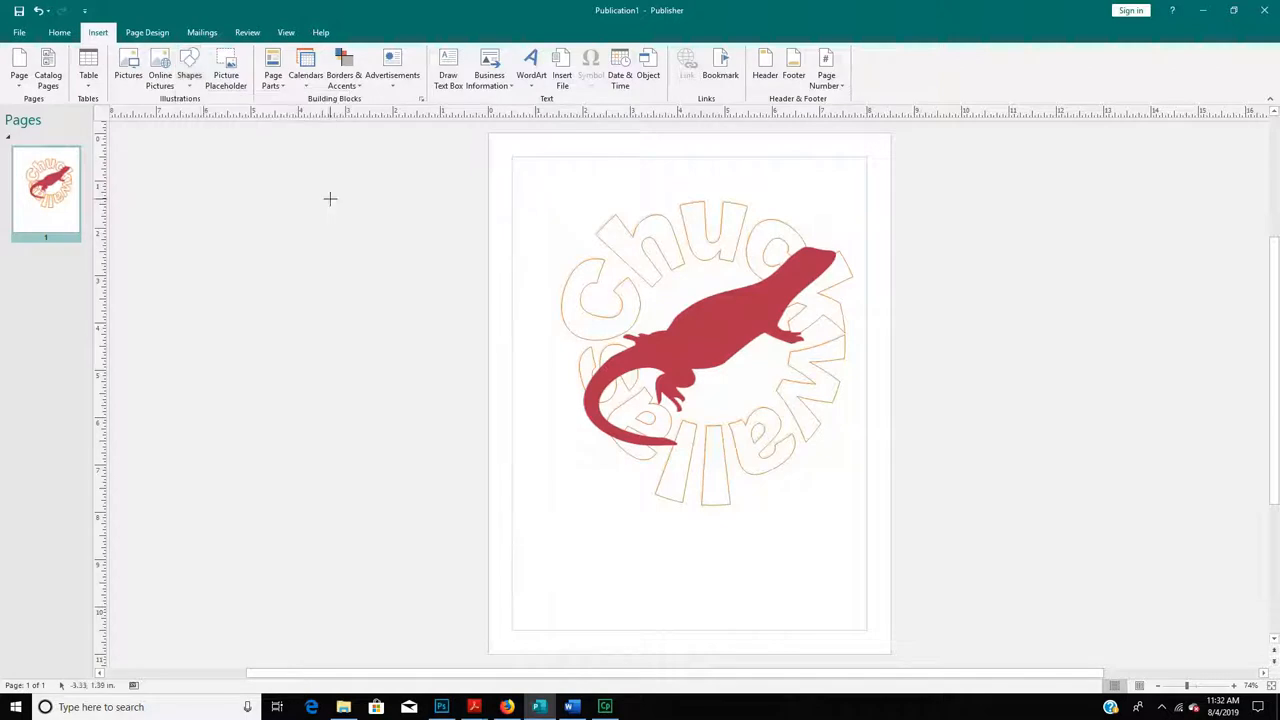
{"action": "left_click_drag", "start_coordinate": [560, 211], "coordinate": [866, 508]}
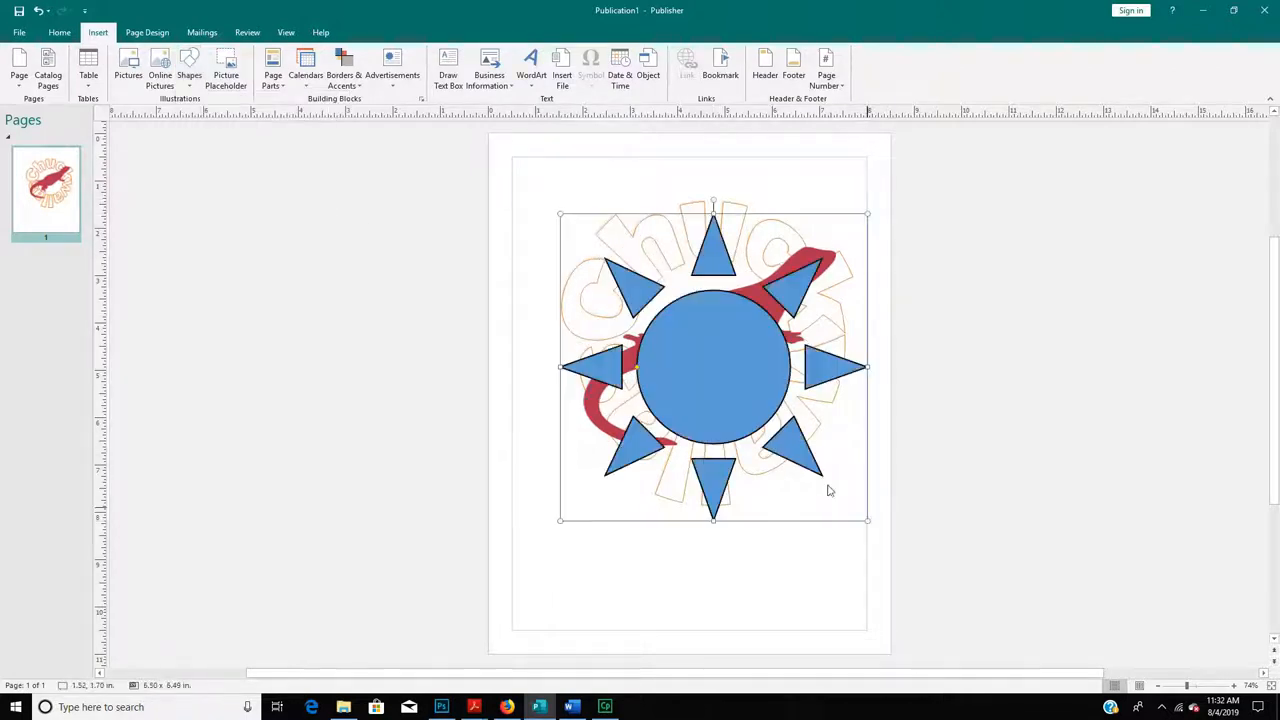
{"action": "left_click_drag", "start_coordinate": [729, 409], "coordinate": [733, 375]}
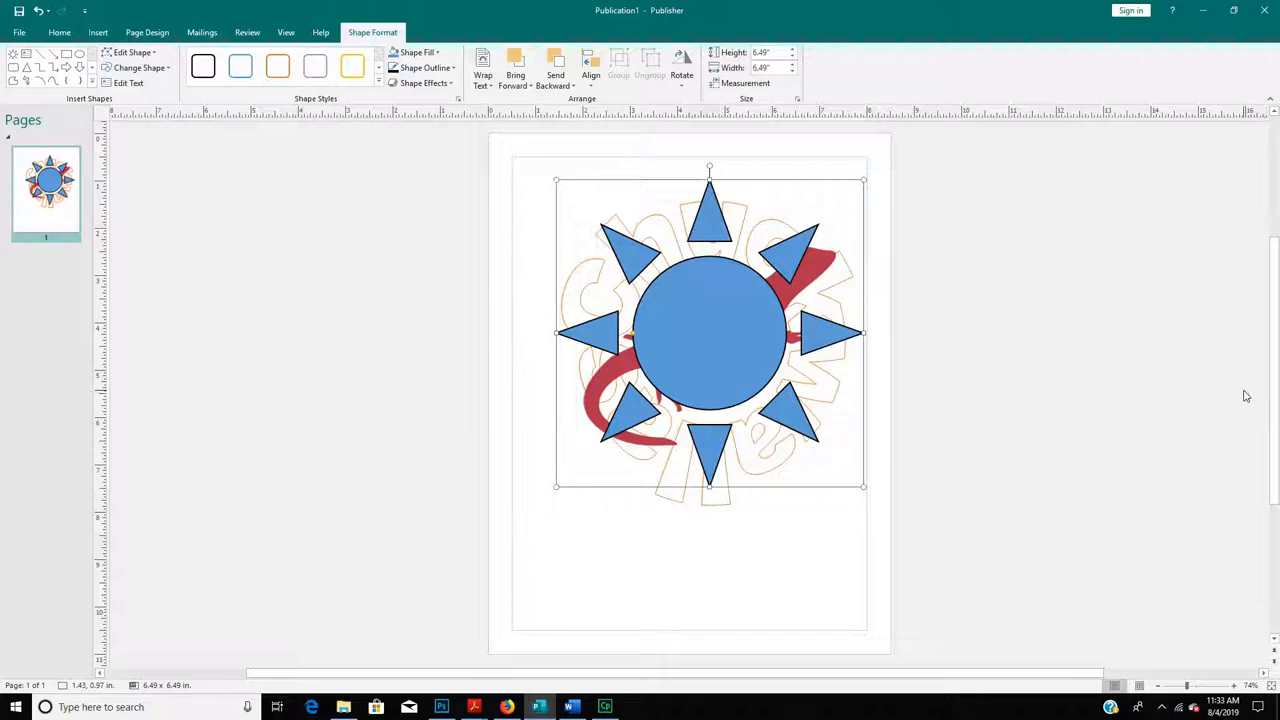
{"action": "left_click", "coordinate": [556, 80]}
{"action": "left_click", "coordinate": [584, 117]}
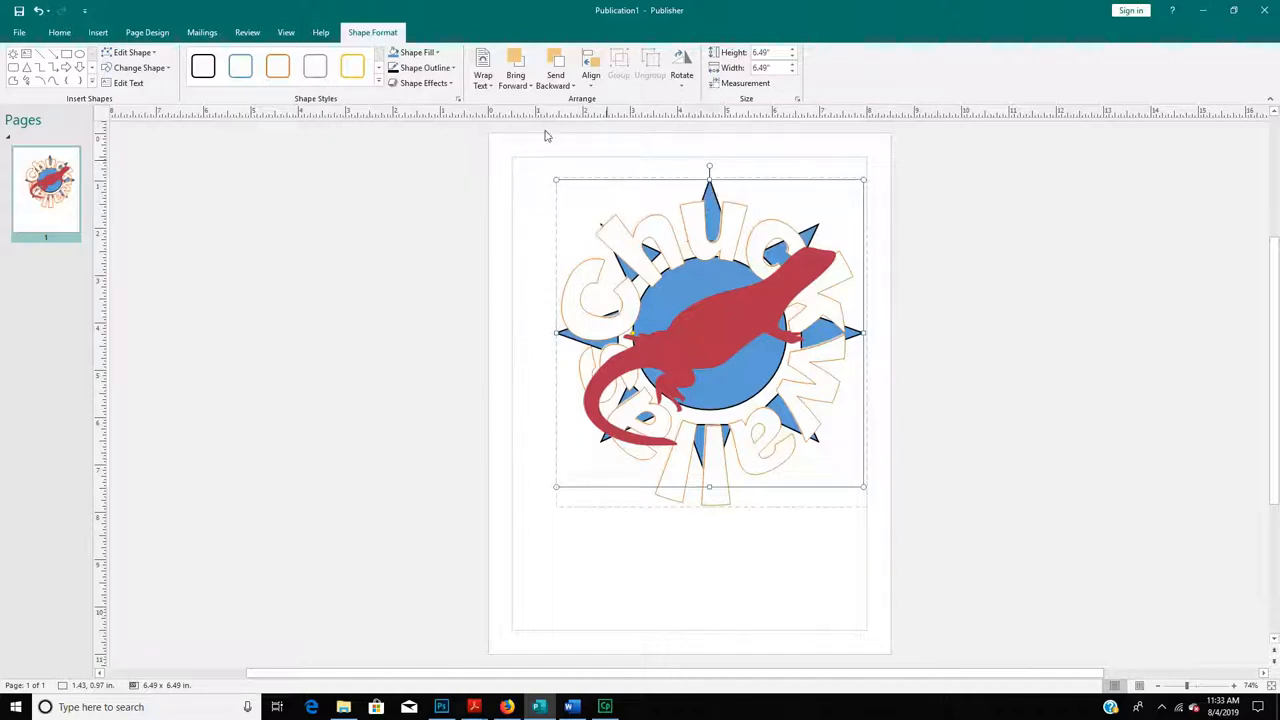
- Use Sample Line Color on the red lizard to outline the sun in matching red
{"action": "left_click", "coordinate": [444, 70]}
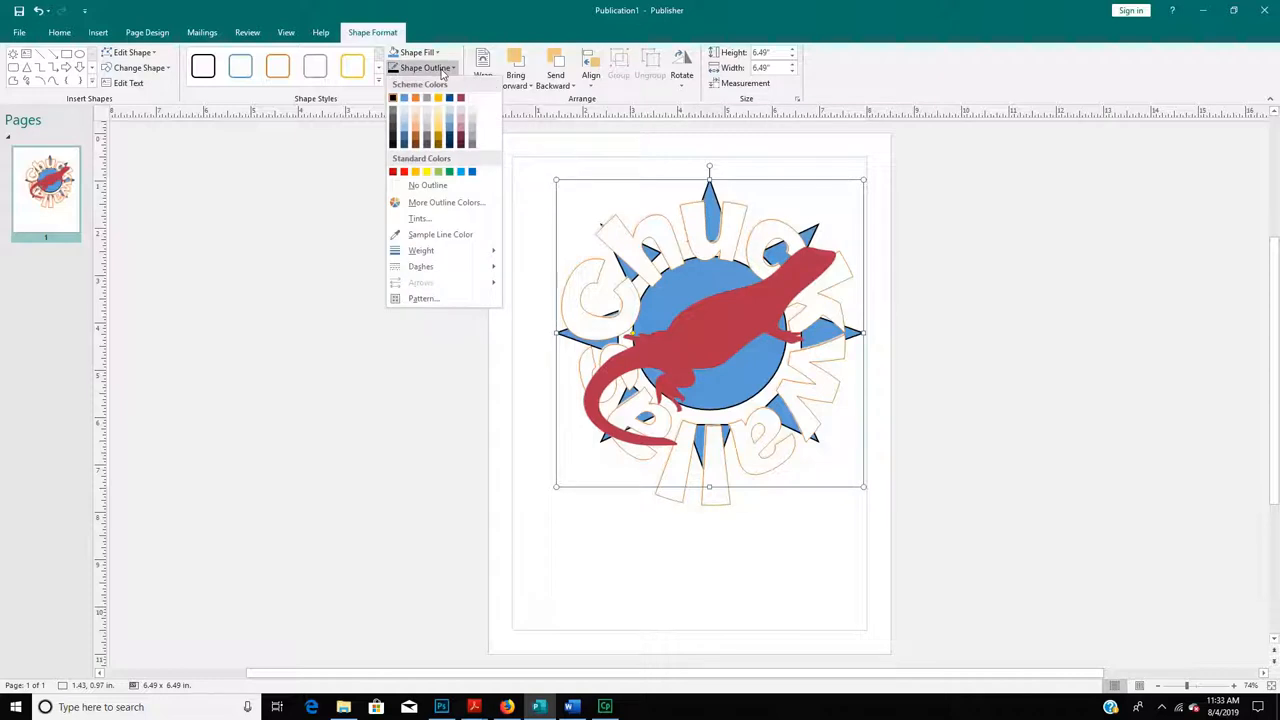
{"action": "left_click", "coordinate": [452, 236]}
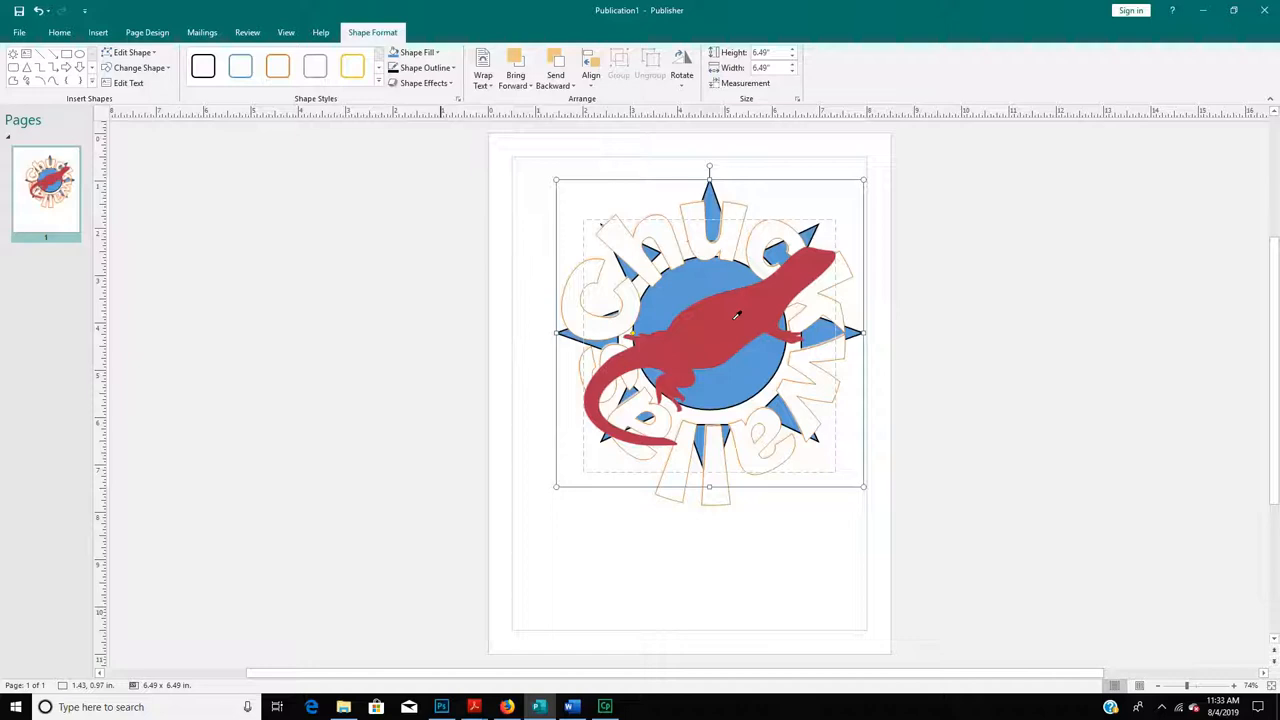
{"action": "left_click", "coordinate": [425, 68]}
{"action": "left_click", "coordinate": [442, 234]}
{"action": "left_click", "coordinate": [740, 316]}
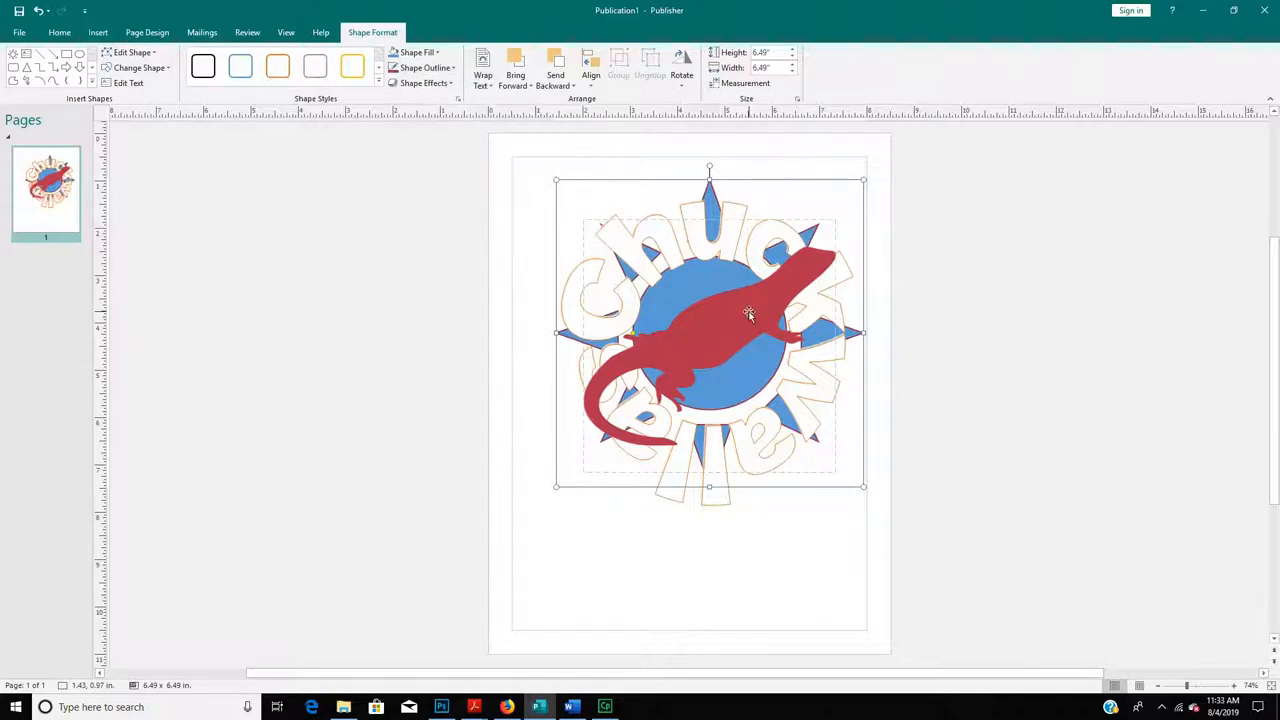
{"action": "left_click", "coordinate": [628, 258]}
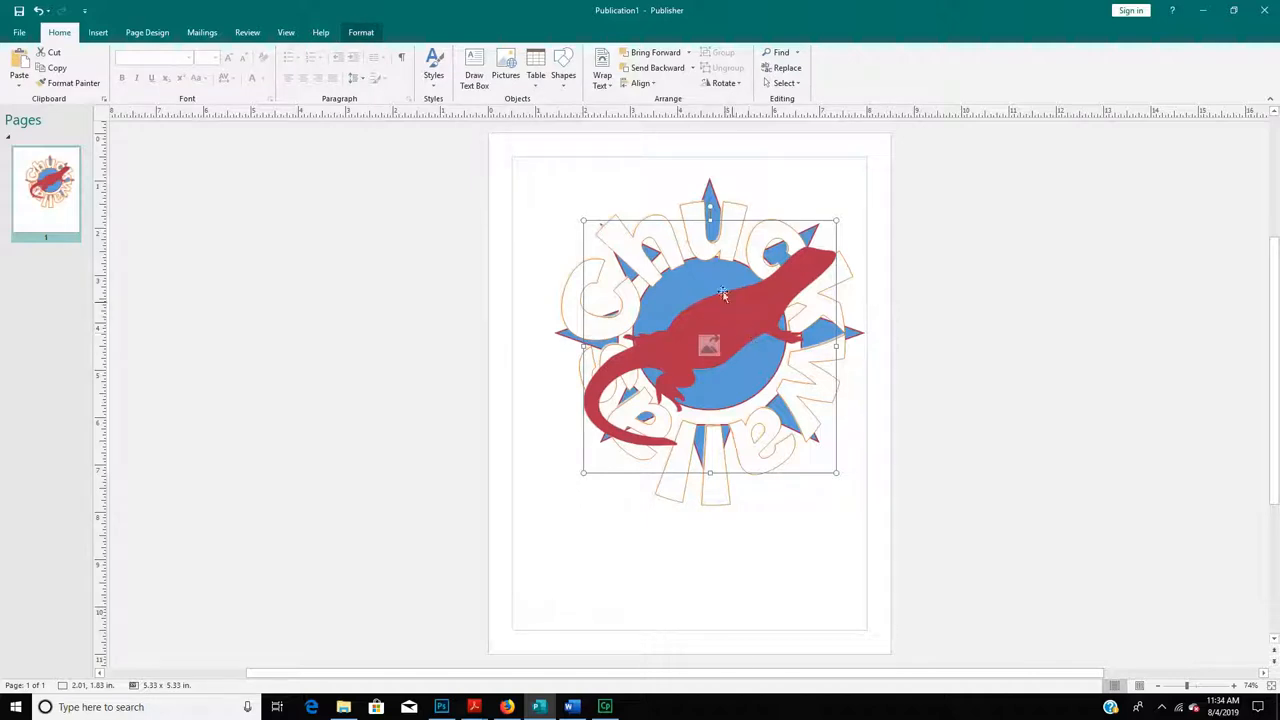
- Drag the lizard lower on the sun and move the Chuckwallas WordArt off to the left
{"action": "left_click_drag", "start_coordinate": [719, 321], "coordinate": [723, 405]}
{"action": "left_click", "coordinate": [724, 256]}
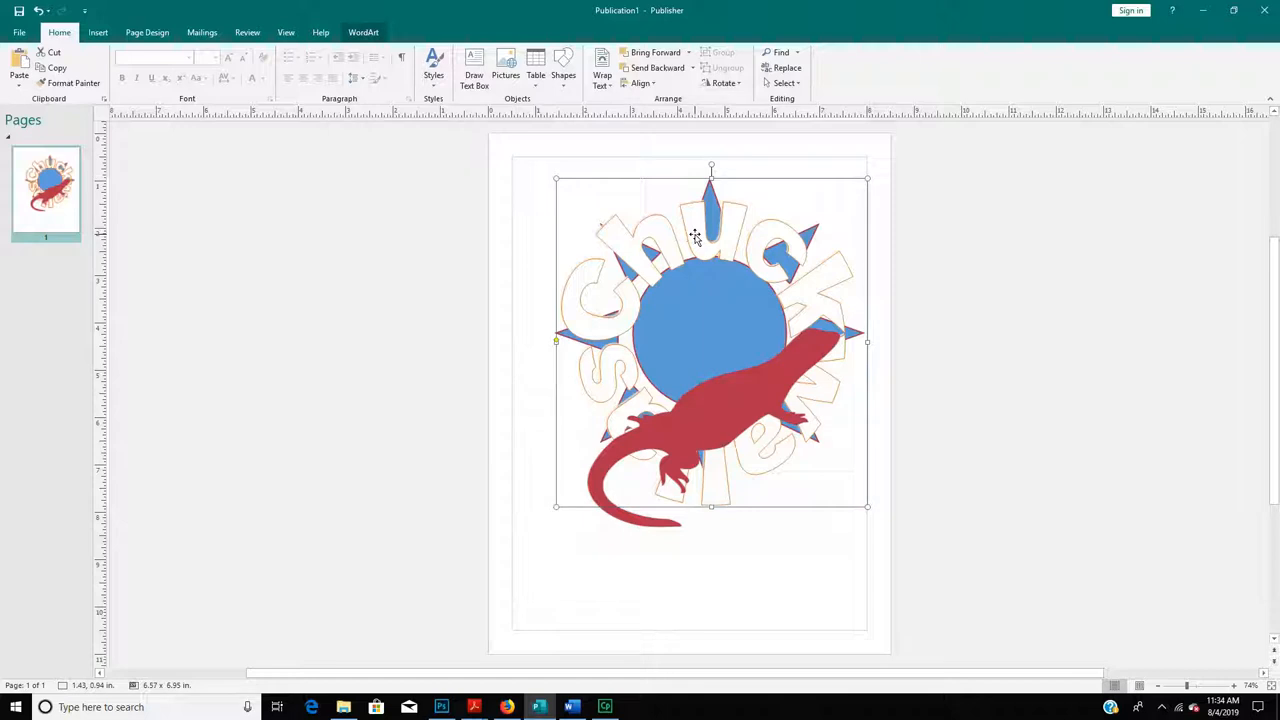
{"action": "double_click", "coordinate": [695, 236]}
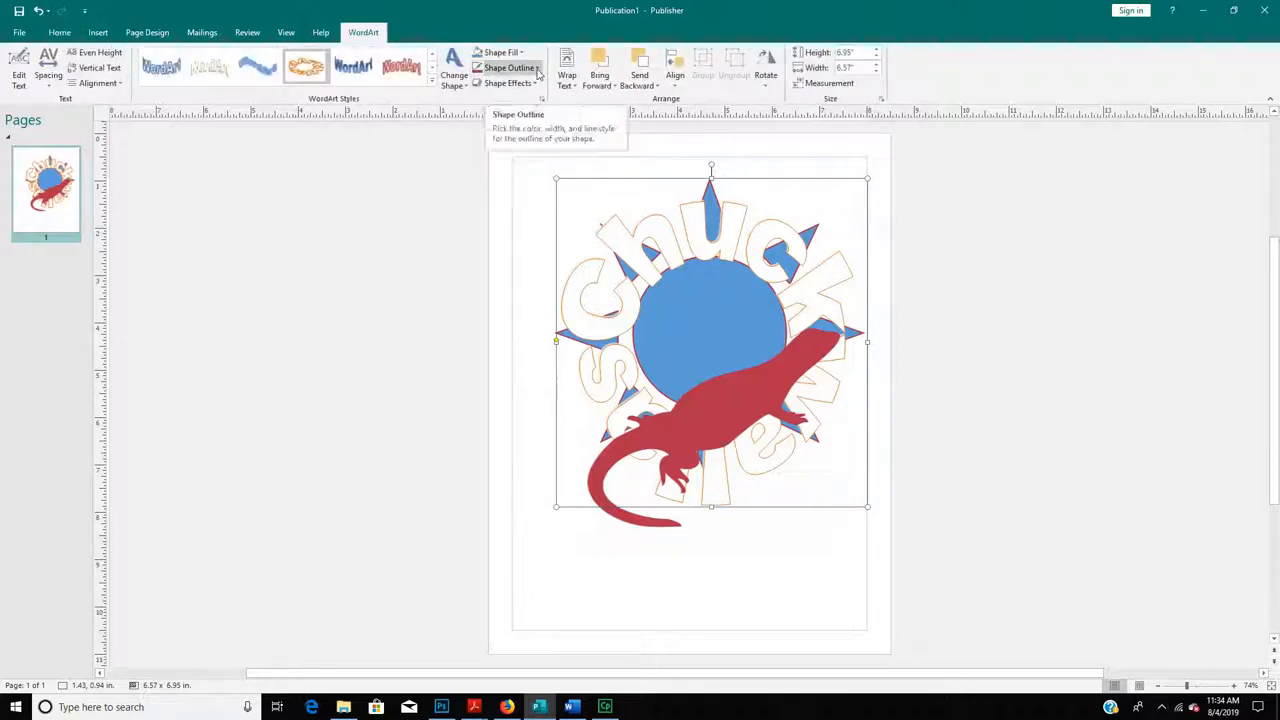
{"action": "left_click_drag", "start_coordinate": [716, 265], "coordinate": [482, 287]}
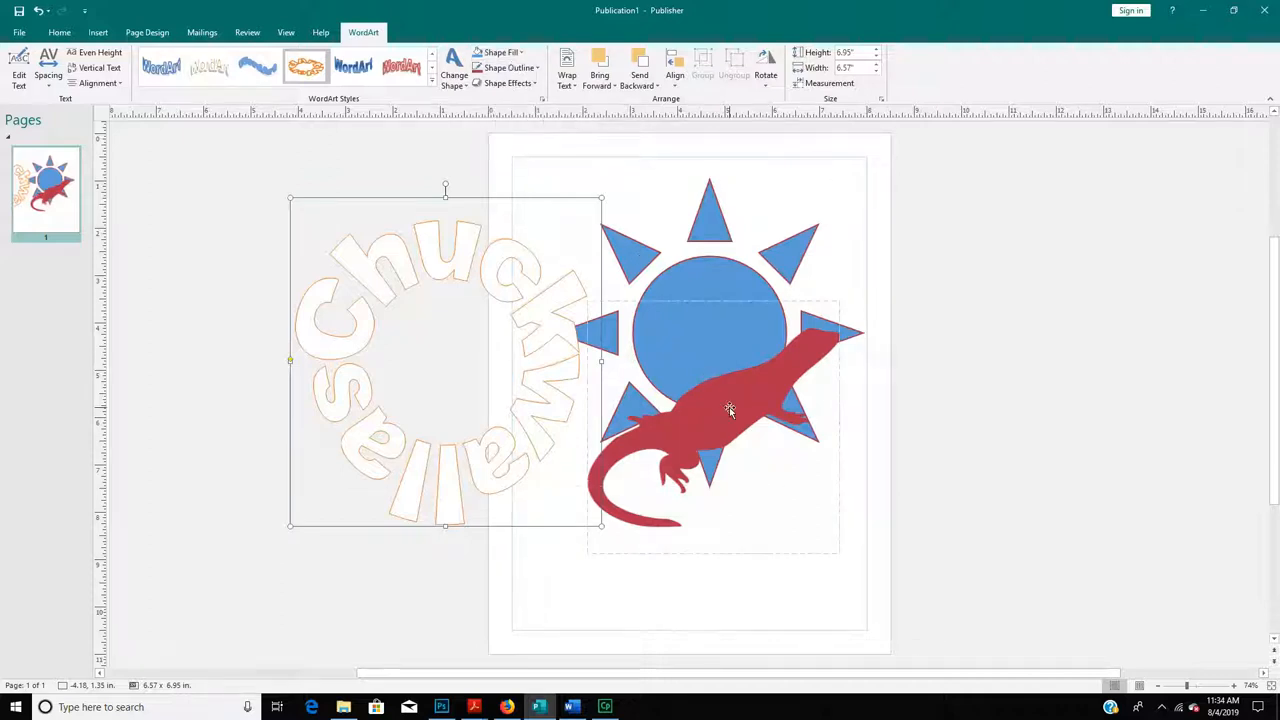
- Sample the lizard's red onto the Chuckwallas lettering and drag it back around the sun
{"action": "left_click", "coordinate": [513, 68]}
{"action": "left_click", "coordinate": [516, 244]}
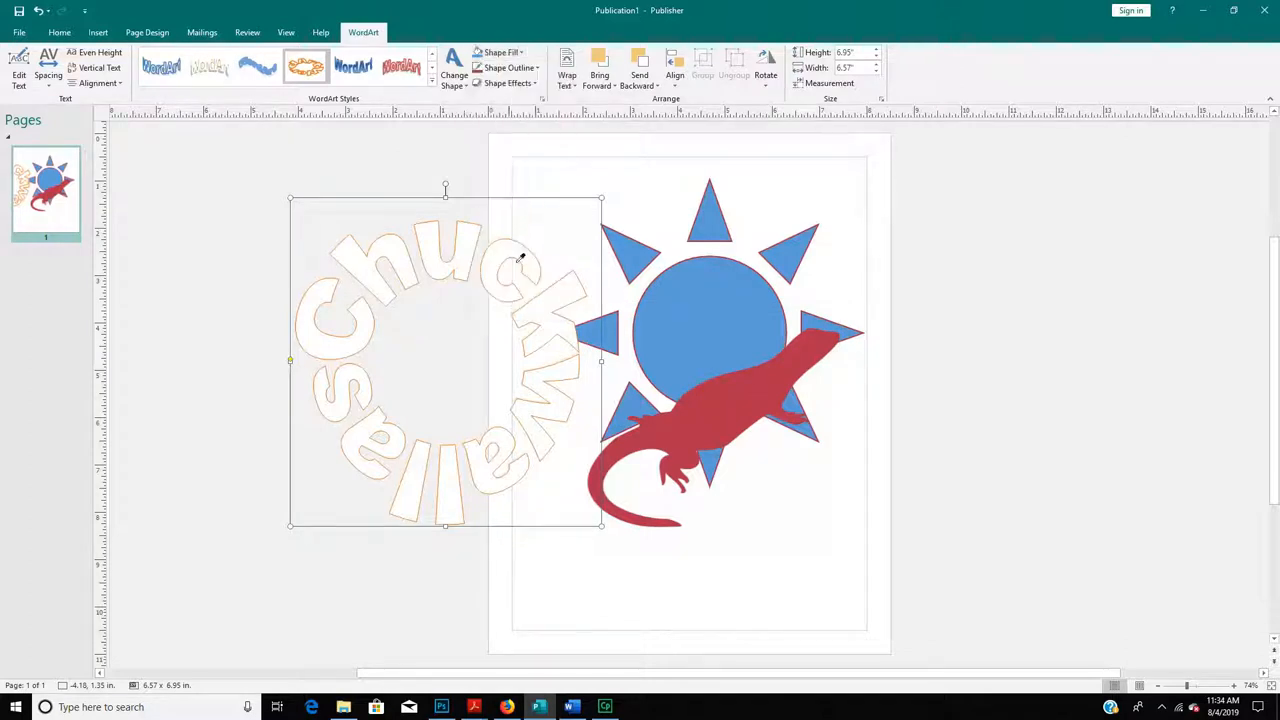
{"action": "left_click", "coordinate": [735, 397]}
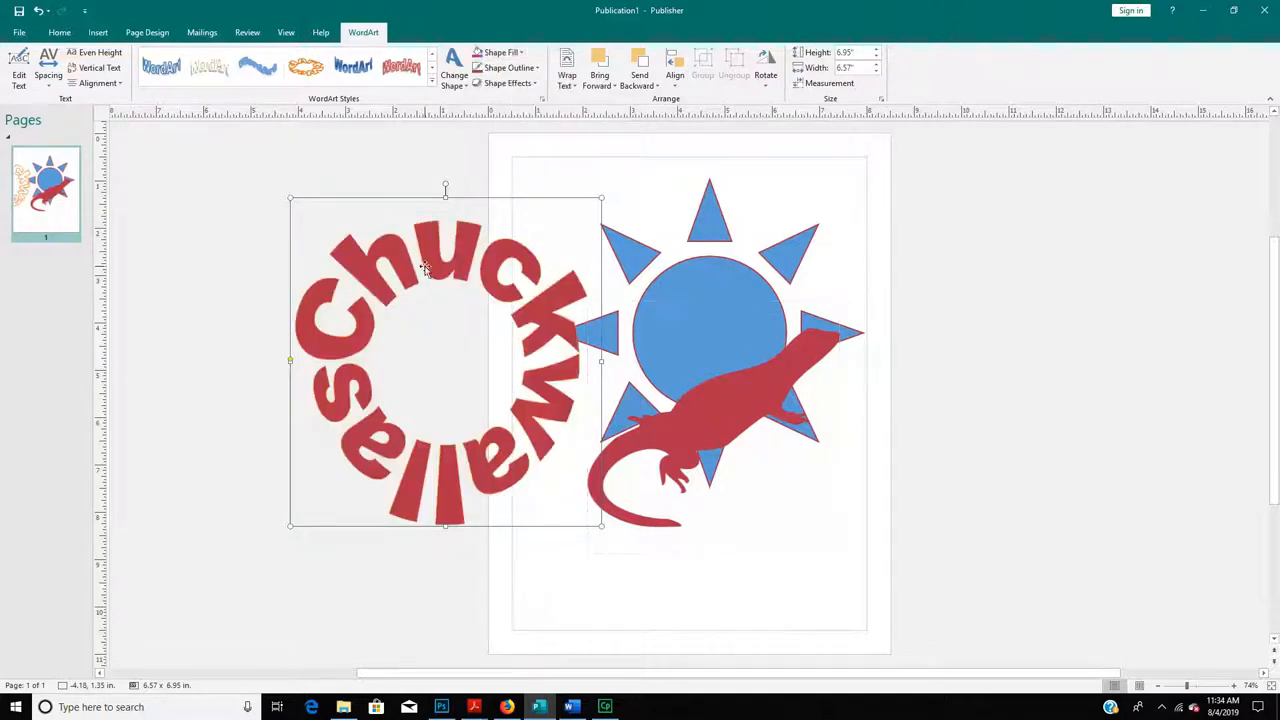
{"action": "left_click_drag", "start_coordinate": [427, 263], "coordinate": [697, 244]}
- Raise the lizard to the ring's centre and fill the lettering Orange
{"action": "left_click", "coordinate": [750, 385]}
{"action": "left_click_drag", "start_coordinate": [750, 385], "coordinate": [747, 348]}
{"action": "left_click", "coordinate": [720, 237]}
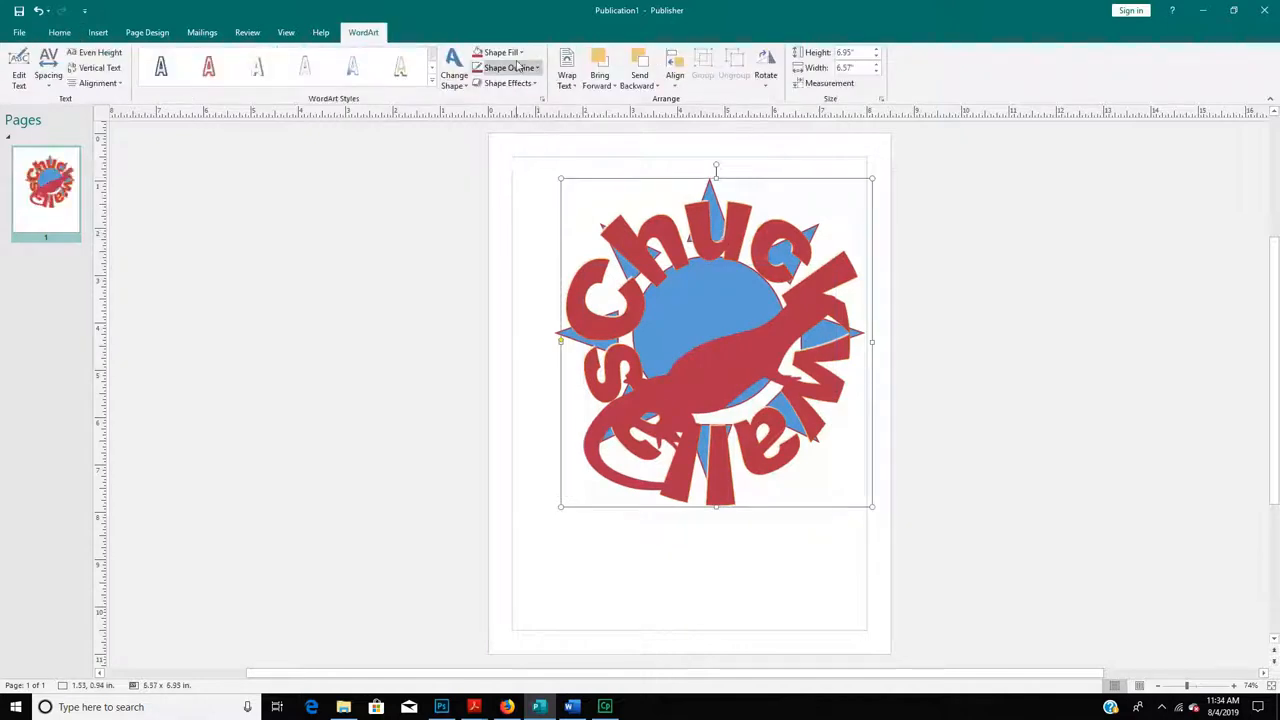
{"action": "left_click", "coordinate": [519, 53]}
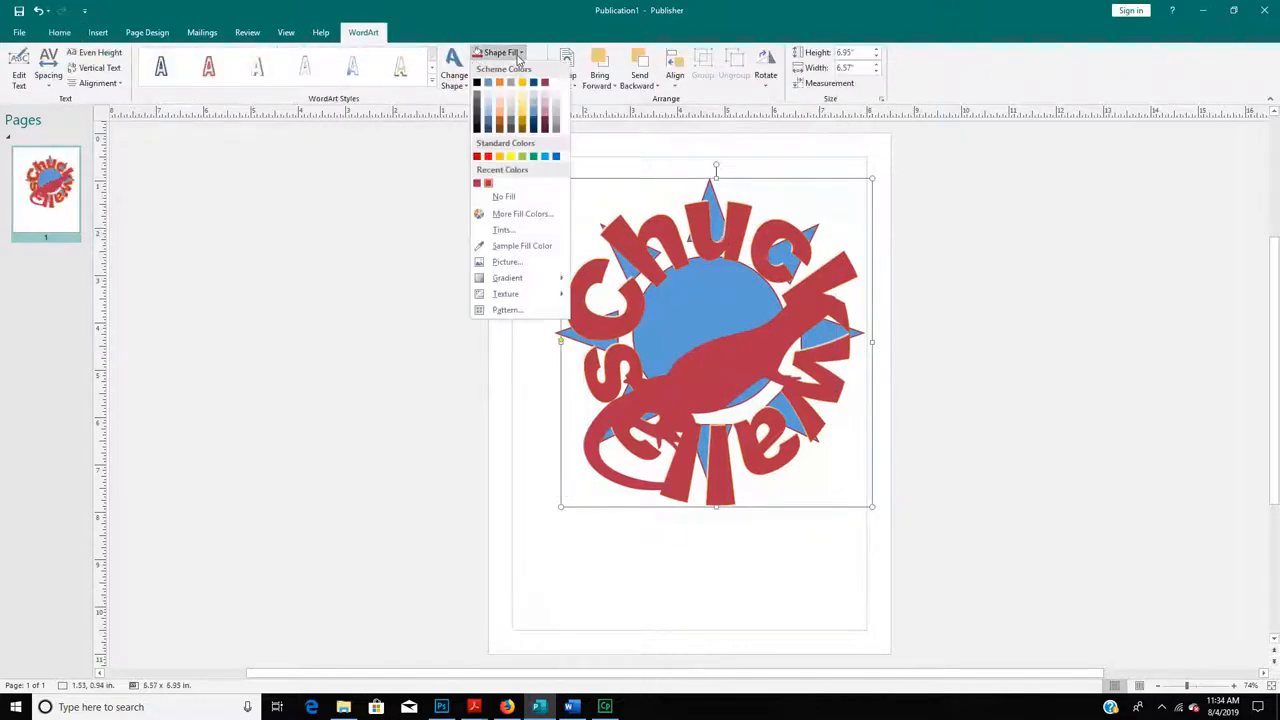
{"action": "left_click", "coordinate": [499, 156]}
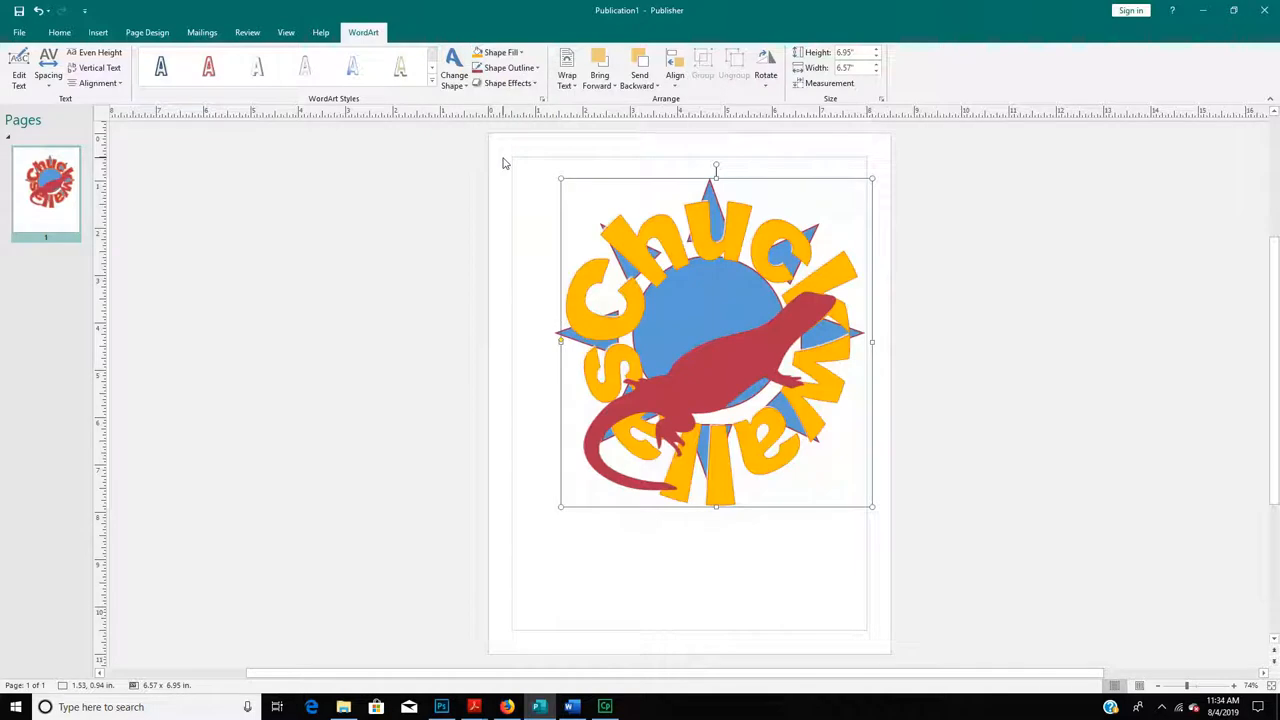
{"action": "left_click_drag", "start_coordinate": [684, 251], "coordinate": [679, 241]}
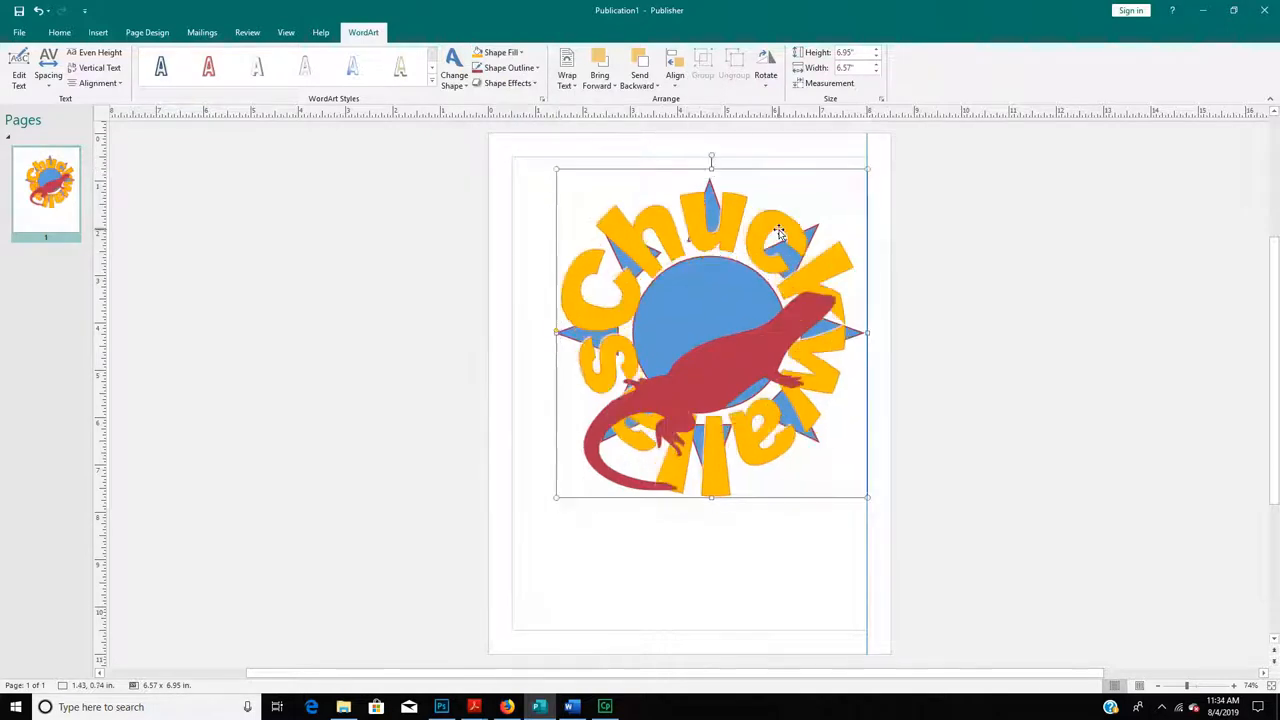
- Outline the Chuckwallas WordArt in the lizard's red at 6 pt, then nudge the lizard slightly up-left
{"action": "left_click", "coordinate": [516, 68]}
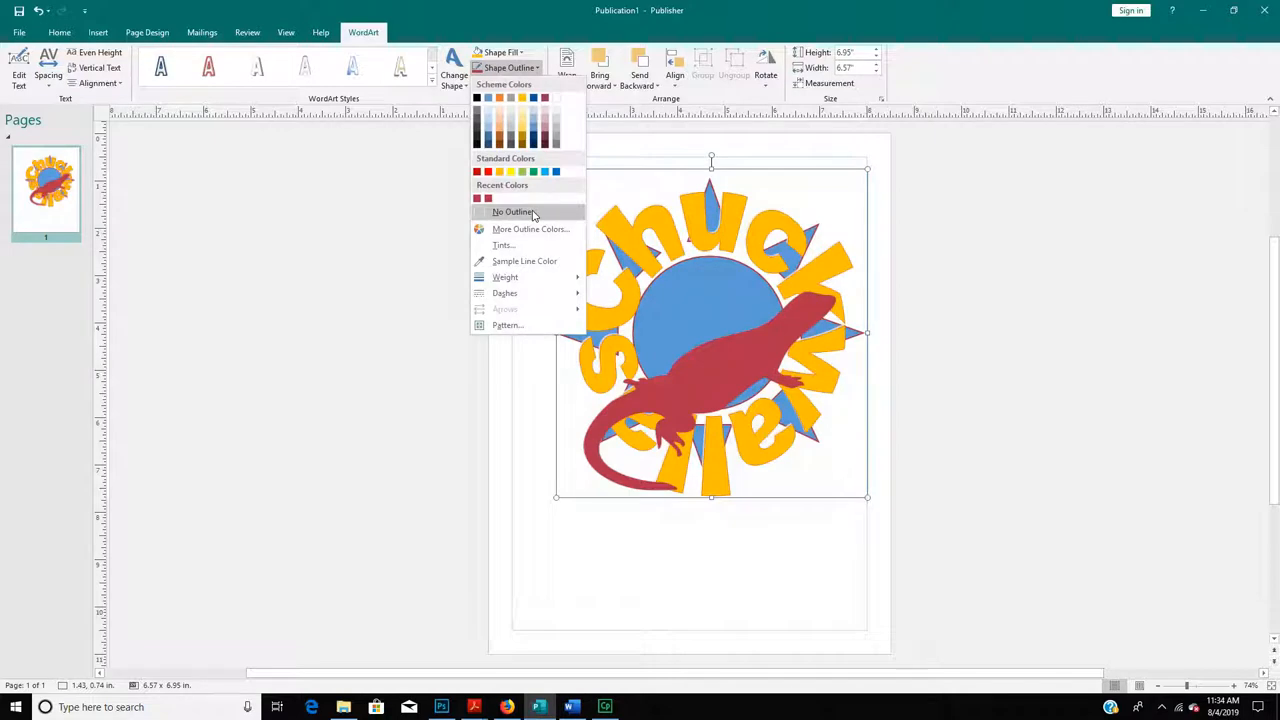
{"action": "left_click", "coordinate": [515, 263]}
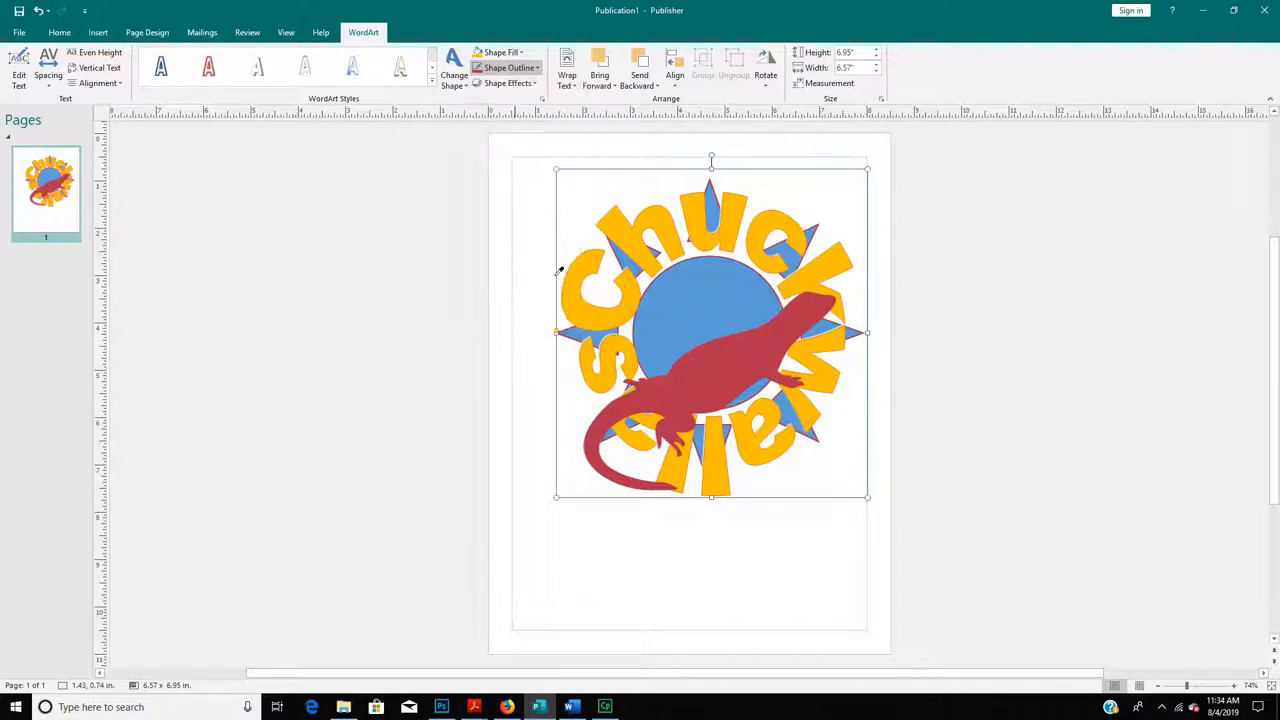
{"action": "left_click", "coordinate": [766, 348]}
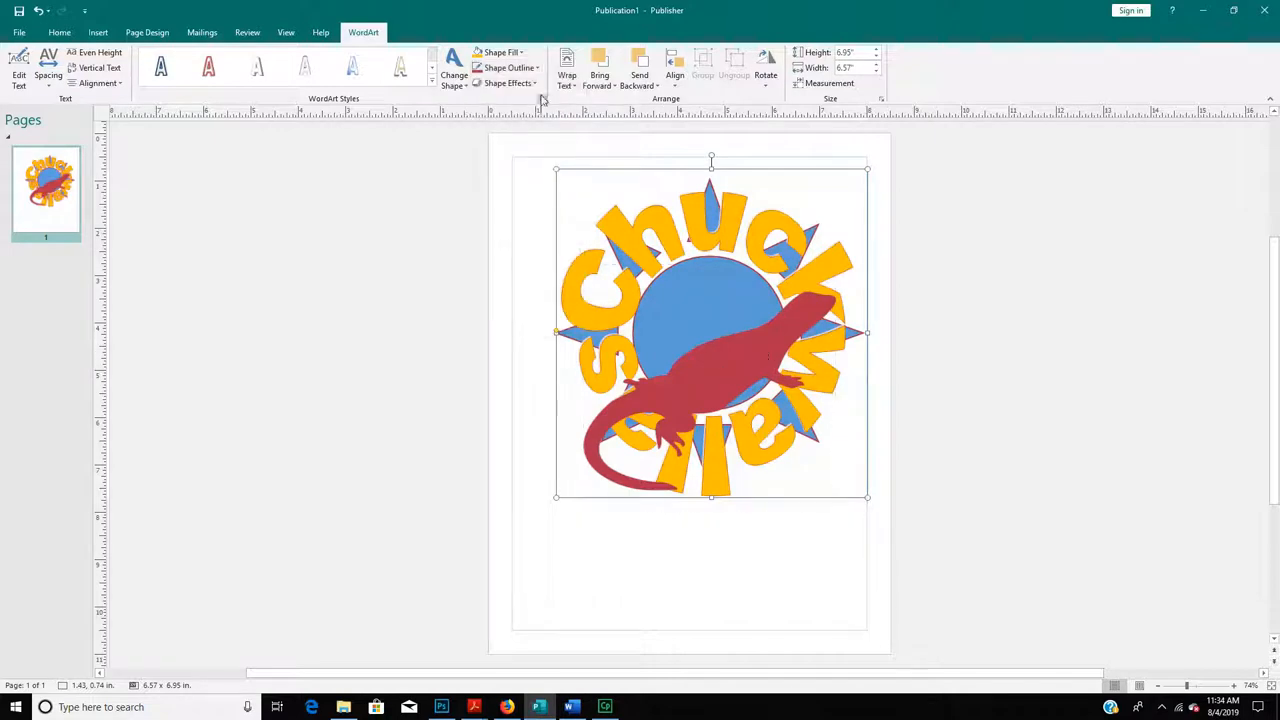
{"action": "left_click", "coordinate": [512, 68]}
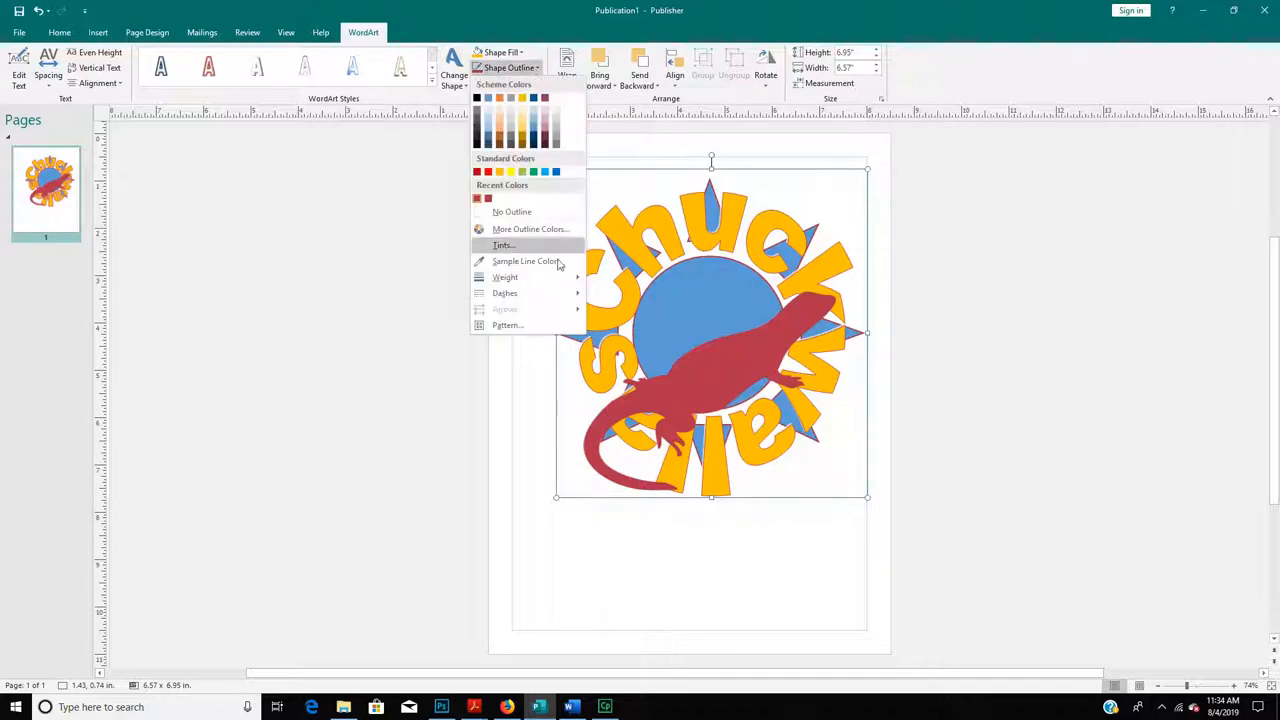
{"action": "mouse_move", "coordinate": [569, 281]}
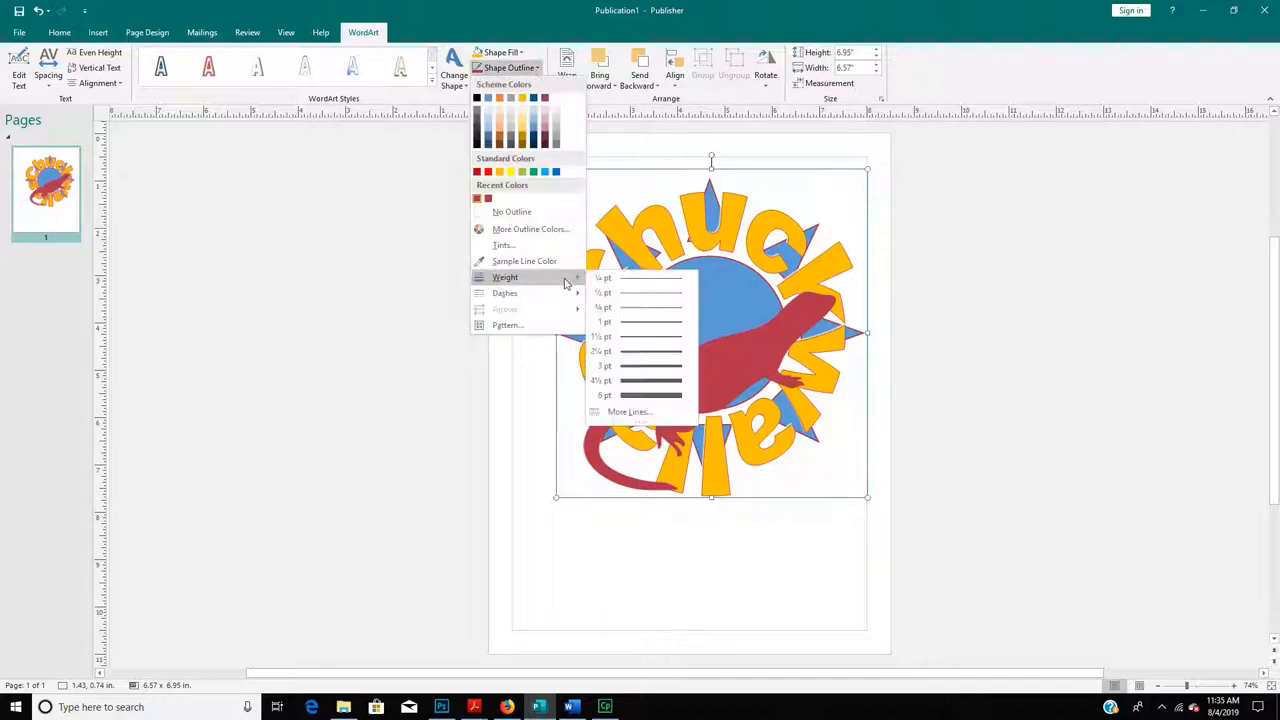
{"action": "left_click", "coordinate": [656, 397]}
{"action": "left_click_drag", "start_coordinate": [749, 356], "coordinate": [744, 312]}
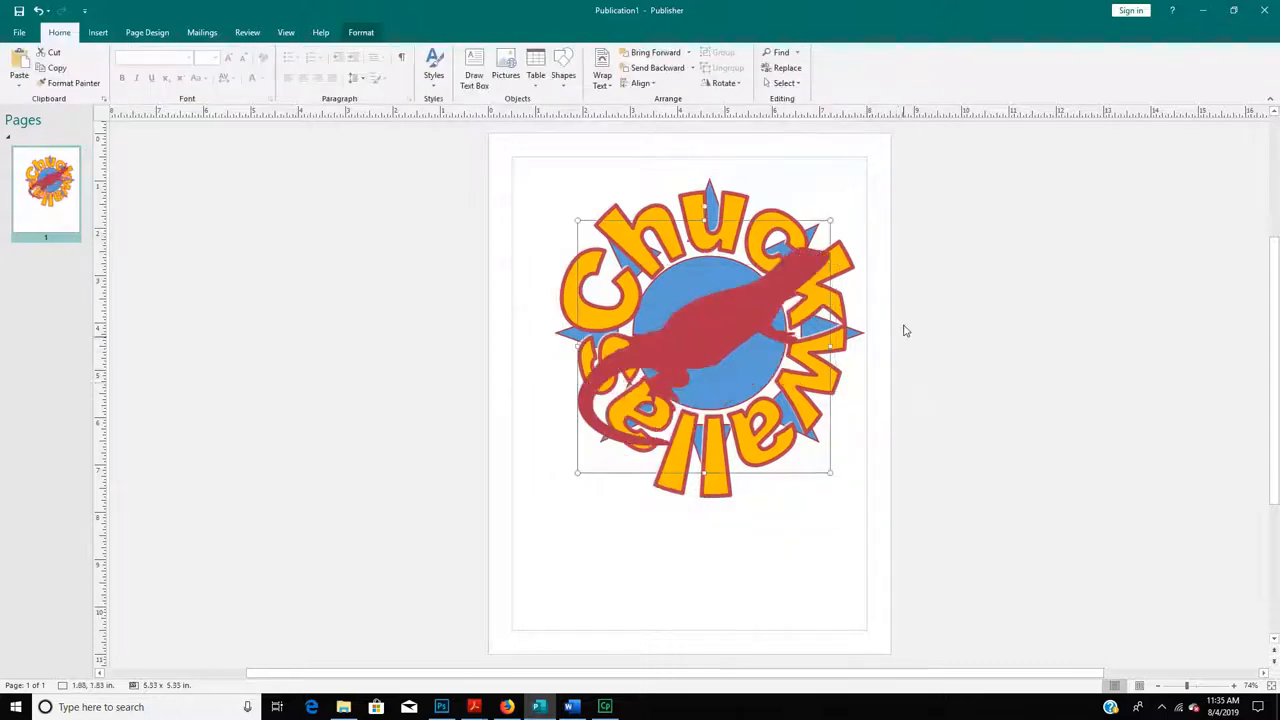
- Align the lizard, Chuckwallas lettering and blue circle centred horizontally, then move the logo left on the page
{"action": "left_click_drag", "start_coordinate": [703, 343], "coordinate": [943, 366]}
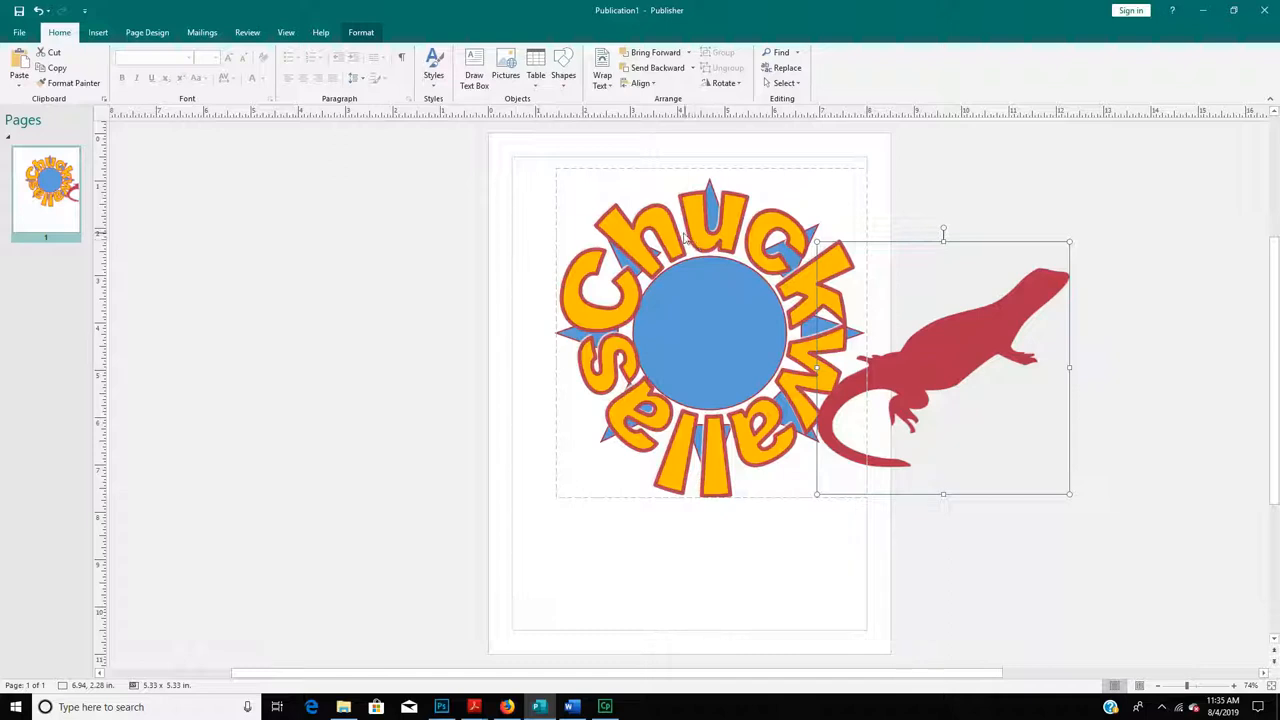
{"action": "left_click", "coordinate": [675, 233], "text": "shift"}
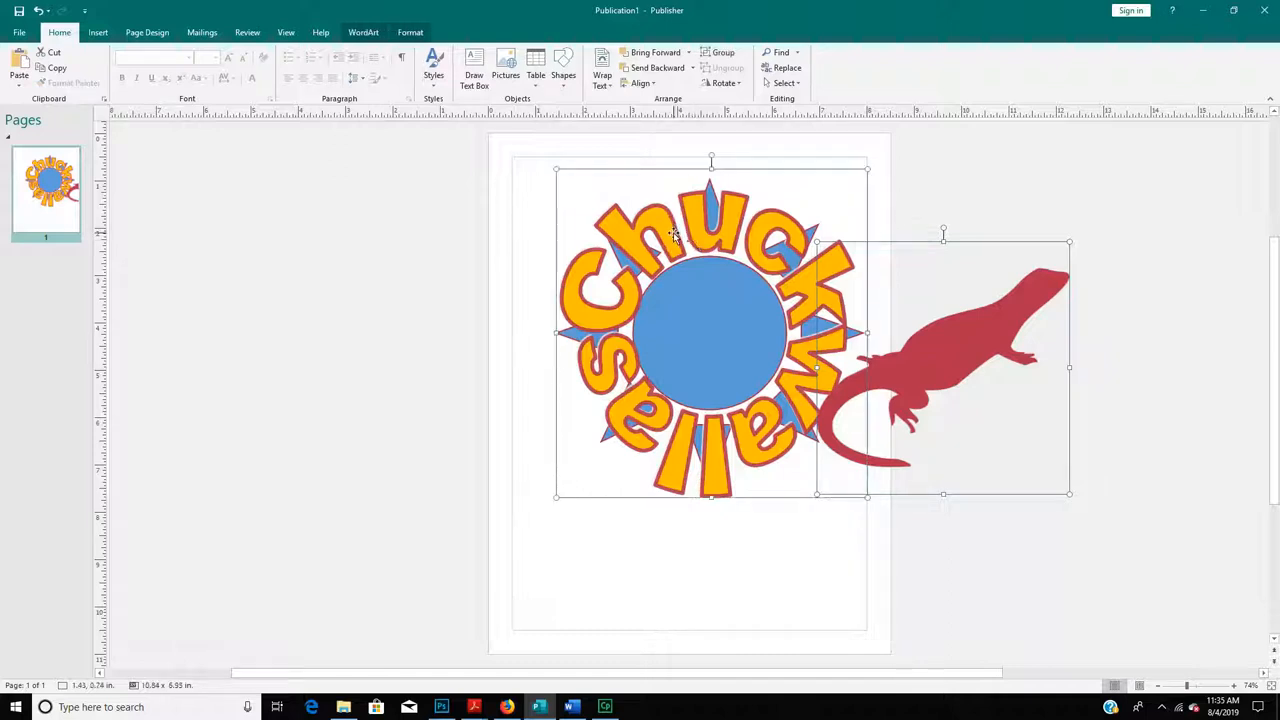
{"action": "left_click", "coordinate": [741, 348], "text": "shift"}
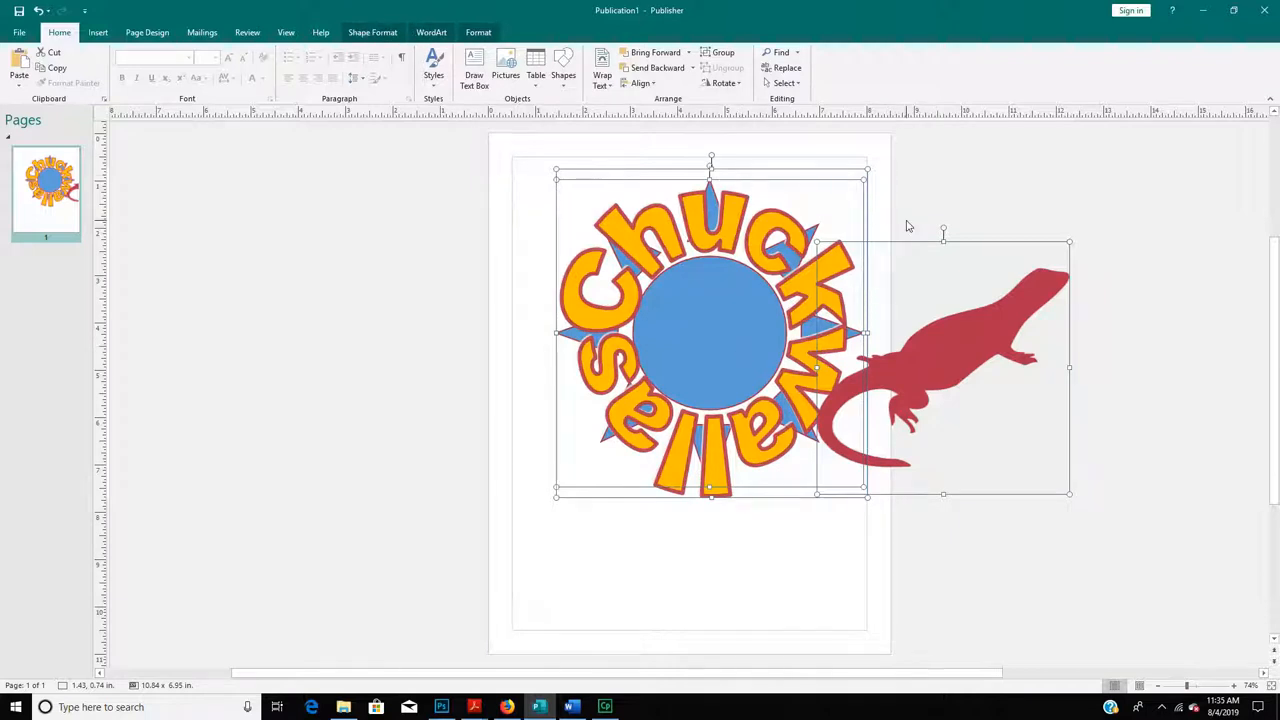
{"action": "left_click", "coordinate": [643, 84]}
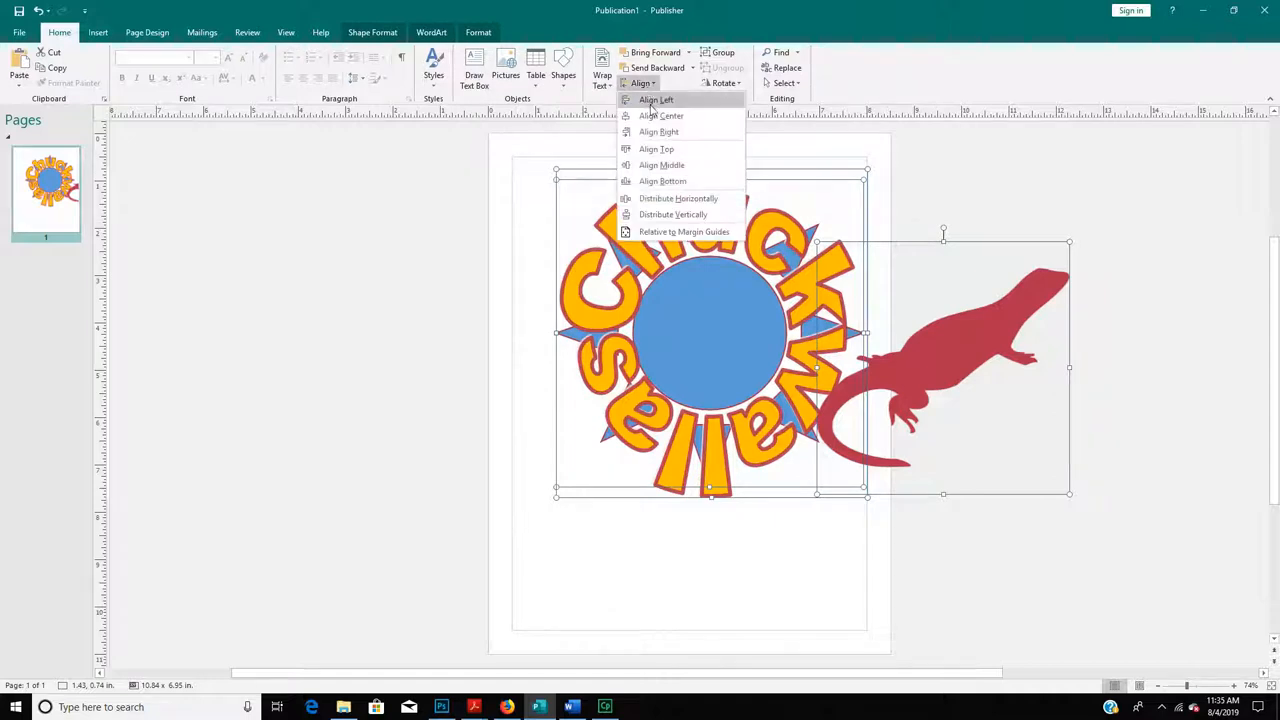
{"action": "left_click", "coordinate": [656, 116]}
{"action": "left_click_drag", "start_coordinate": [849, 327], "coordinate": [713, 402]}
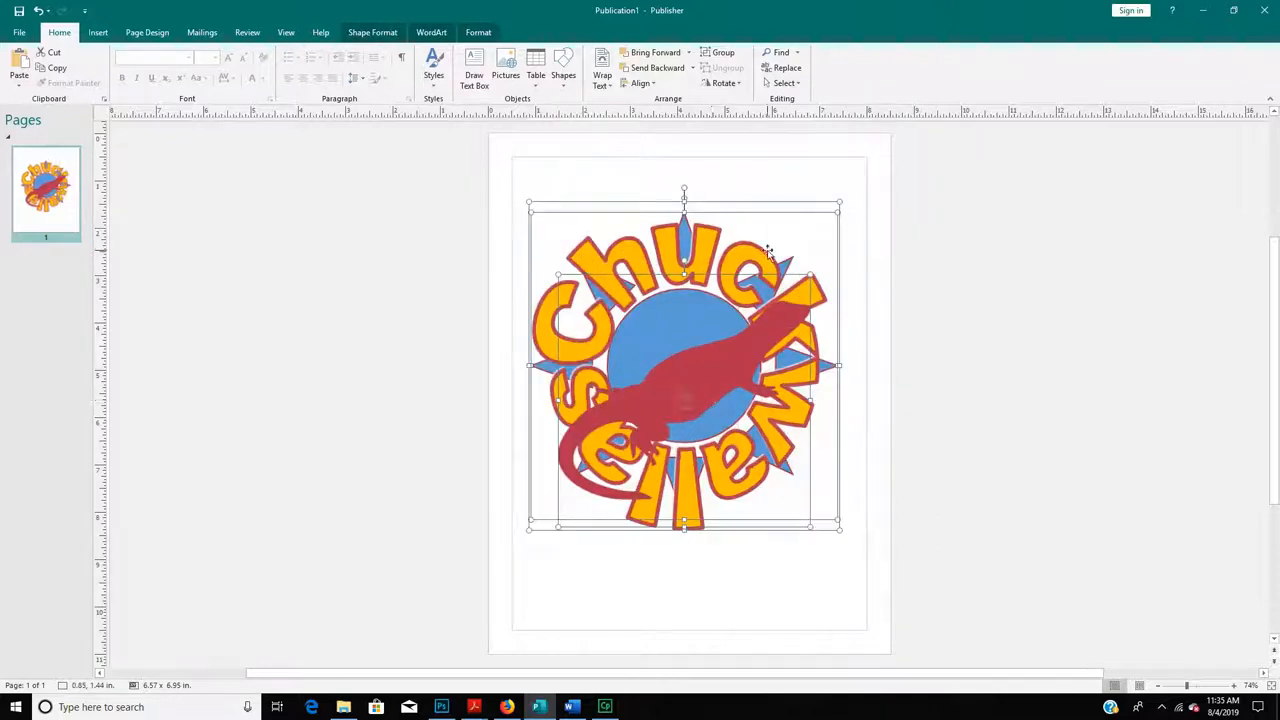
{"action": "left_click", "coordinate": [849, 211]}
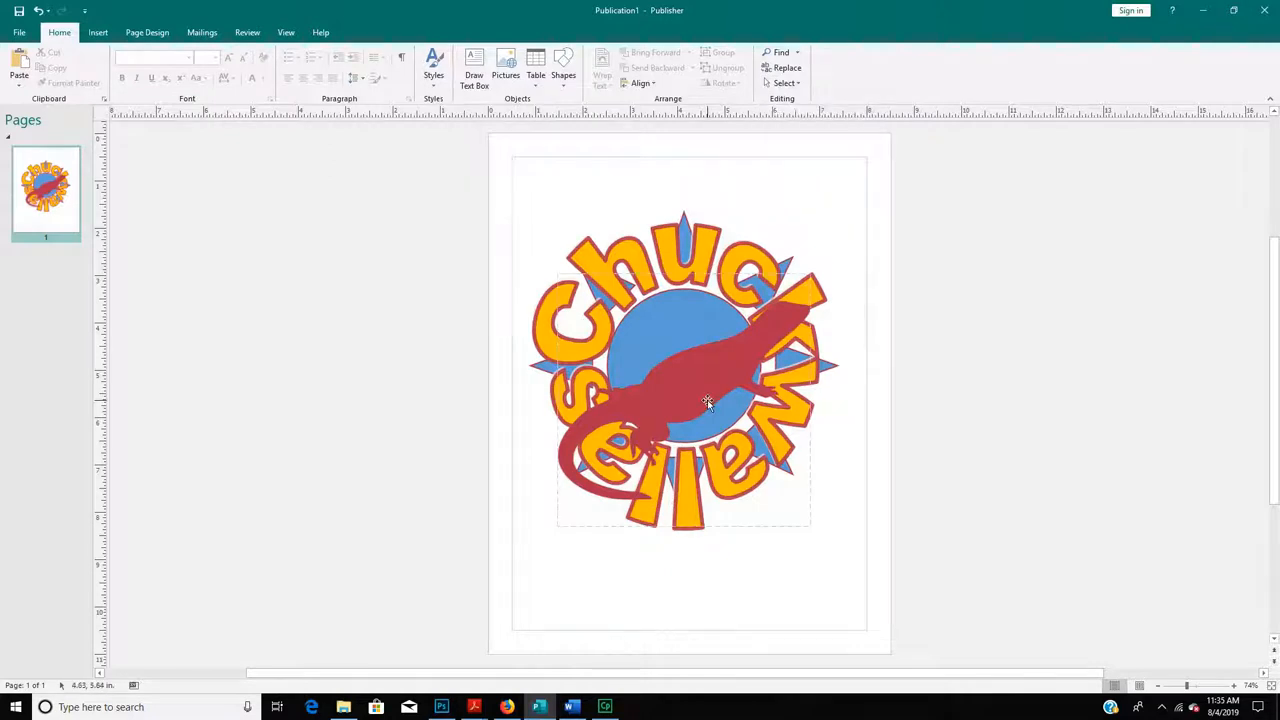
- Save the publication as 'Finished Logo' (Publisher Files) in Documents > Images for logo
{"action": "left_click", "coordinate": [23, 34]}
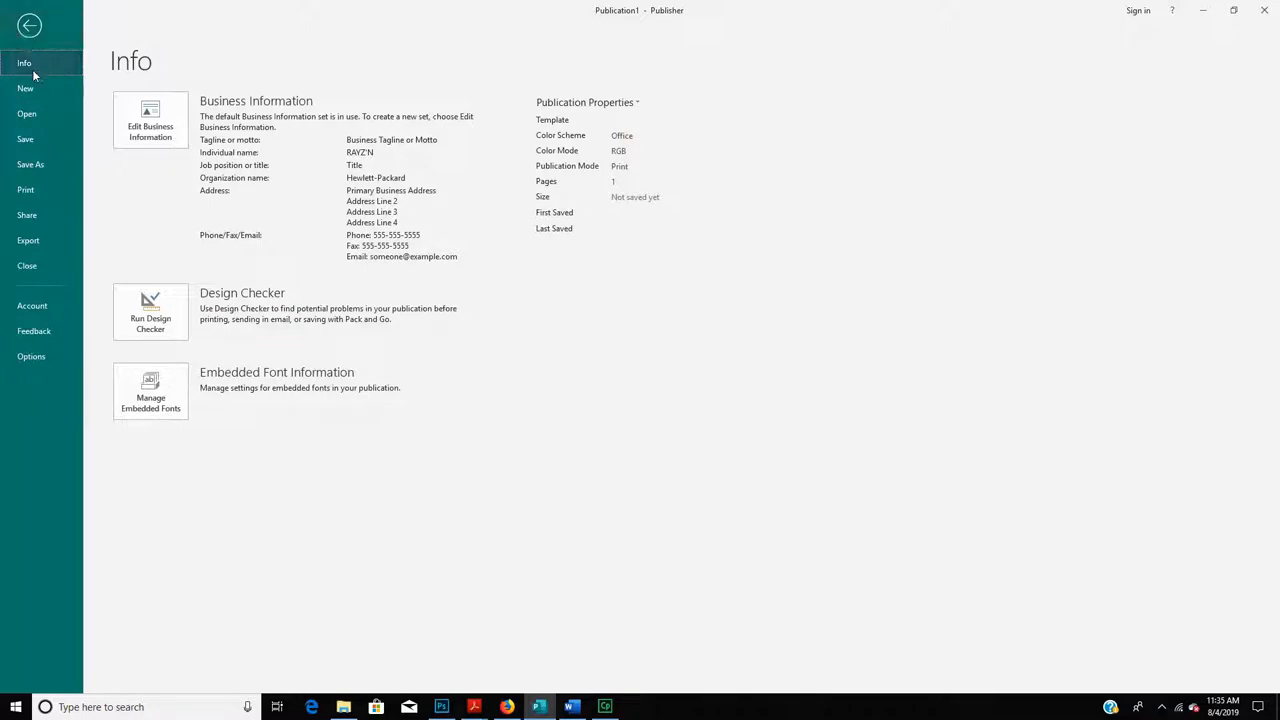
{"action": "left_click", "coordinate": [29, 170]}
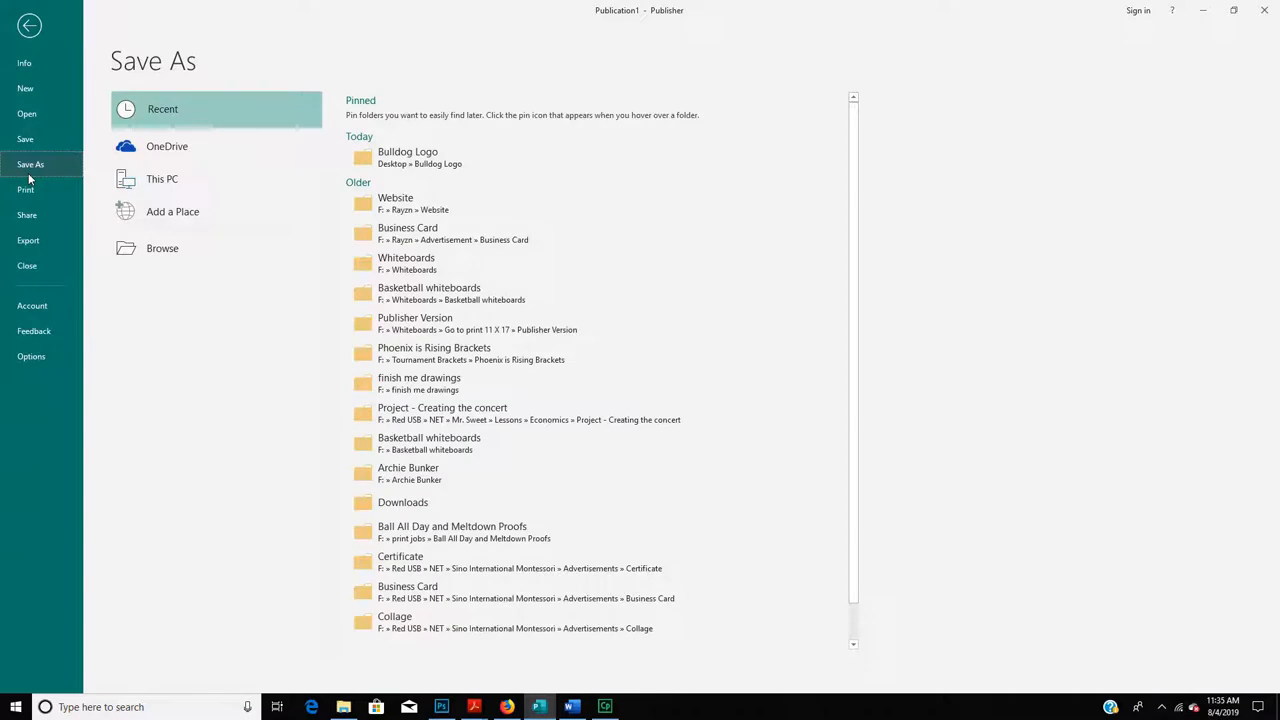
{"action": "left_click", "coordinate": [158, 250]}
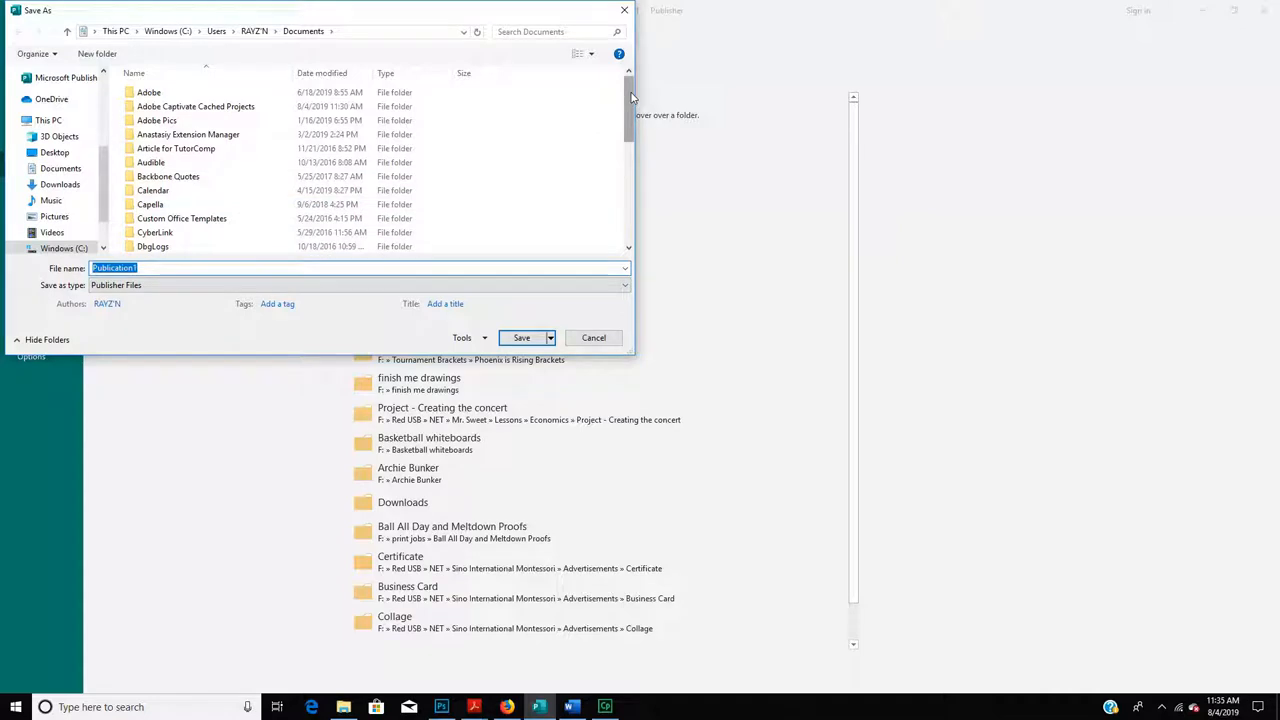
{"action": "left_click", "coordinate": [55, 168]}
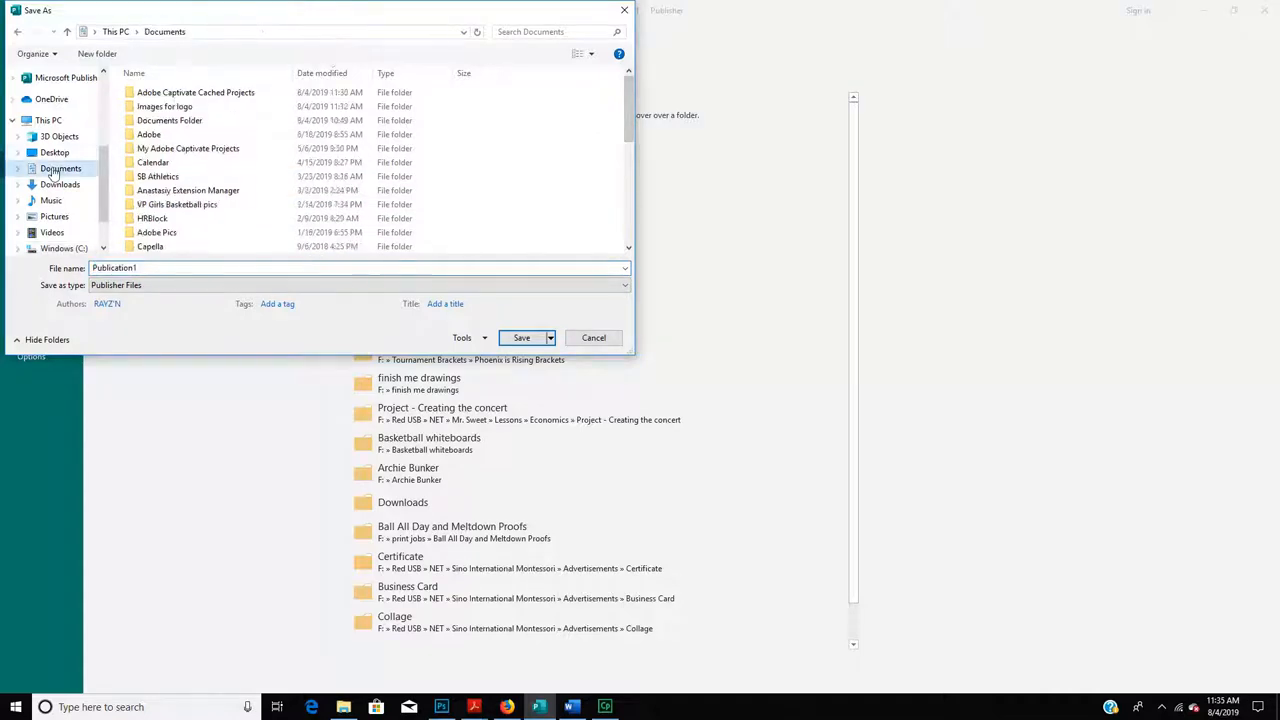
{"action": "double_click", "coordinate": [164, 106]}
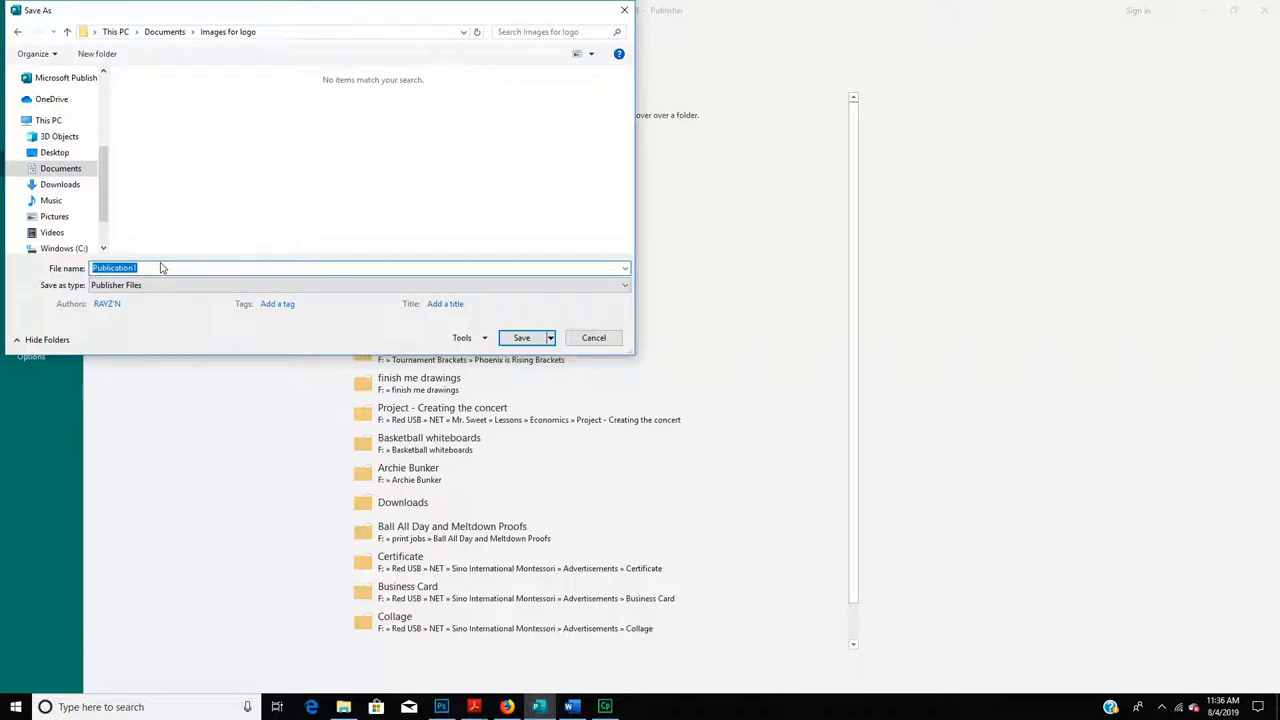
{"action": "type", "text": "Finished Logo"}
{"action": "left_click", "coordinate": [211, 285]}
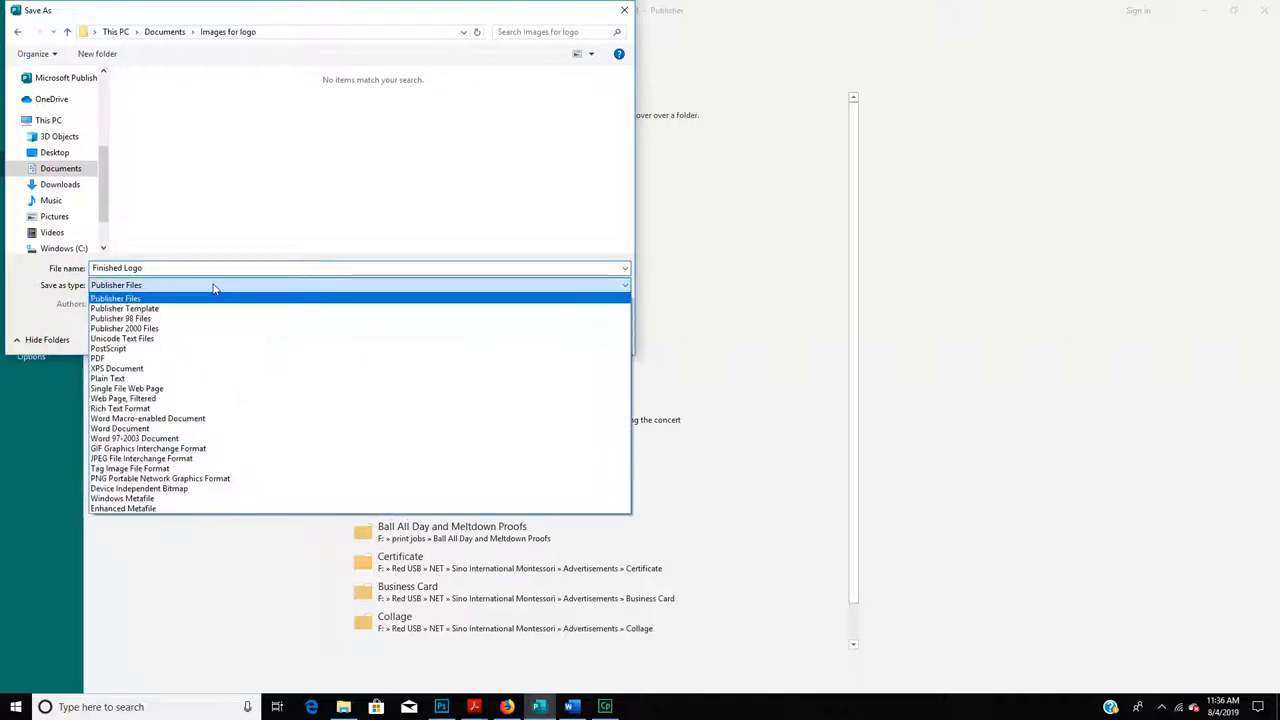
{"action": "left_click", "coordinate": [600, 218]}
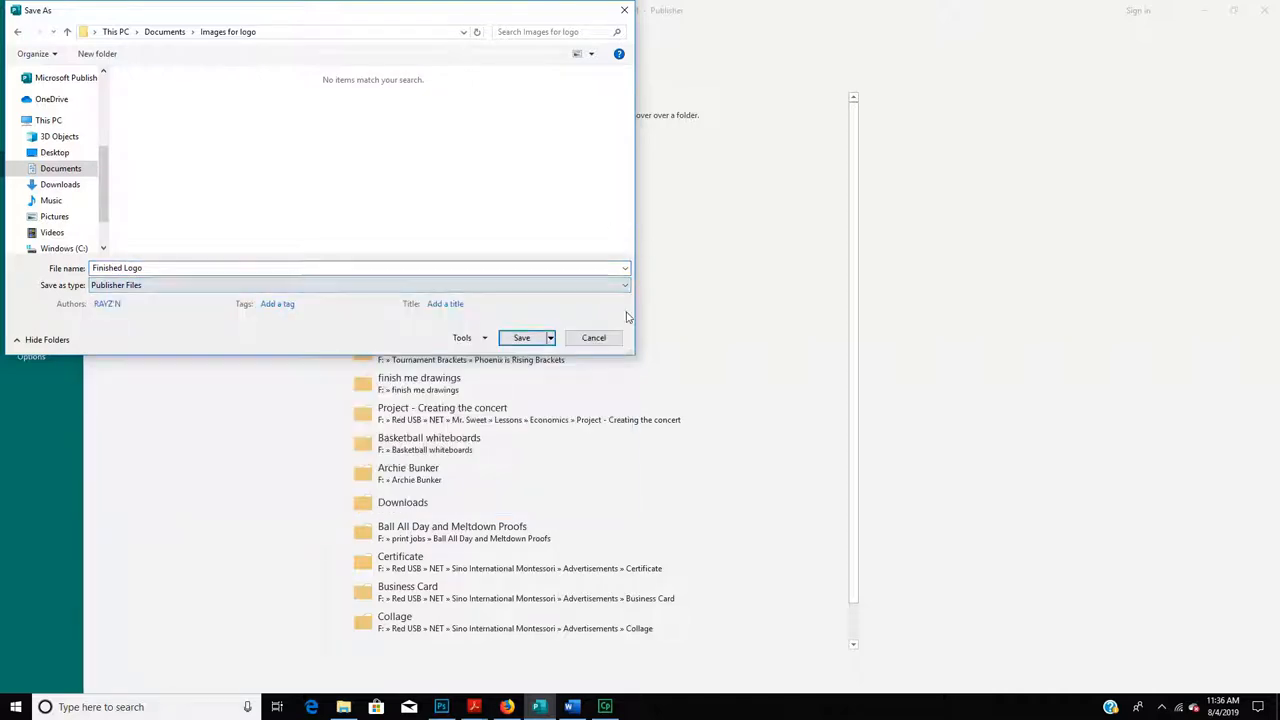
{"action": "left_click", "coordinate": [522, 338]}
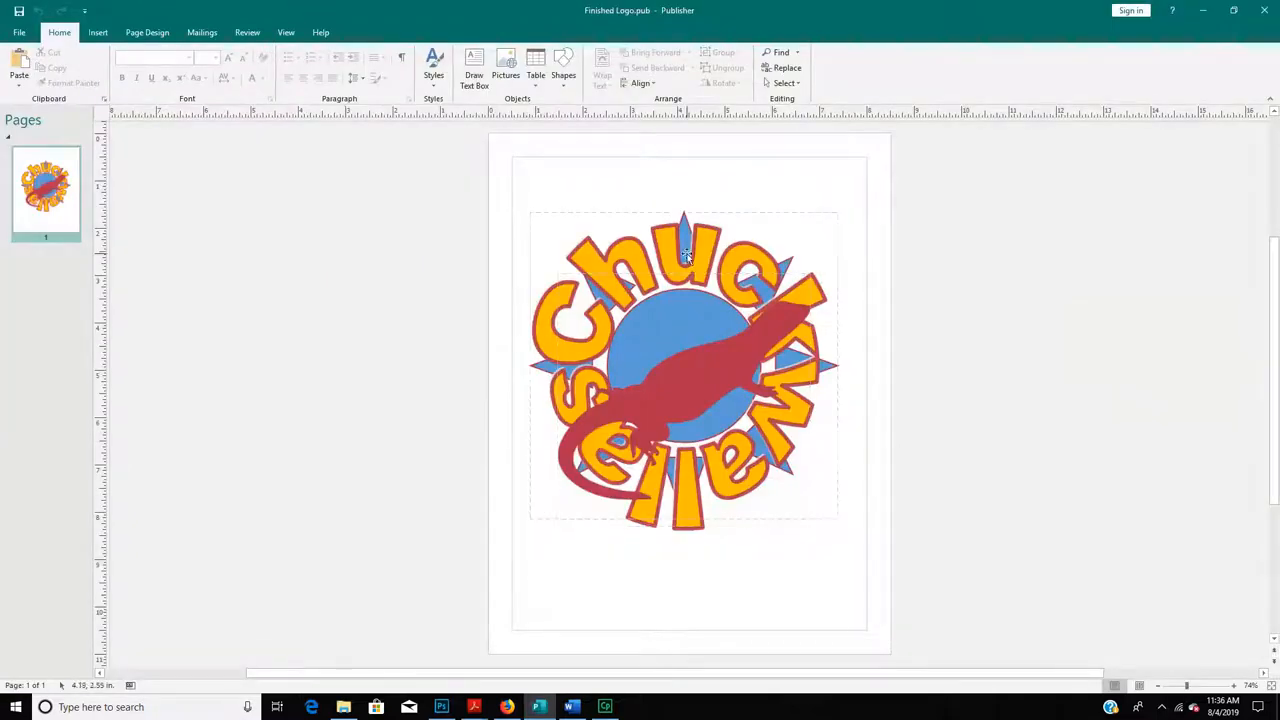
- Save a JPEG File Interchange Format copy of Finished Logo in the same Images for logo folder
{"action": "left_click", "coordinate": [20, 34]}
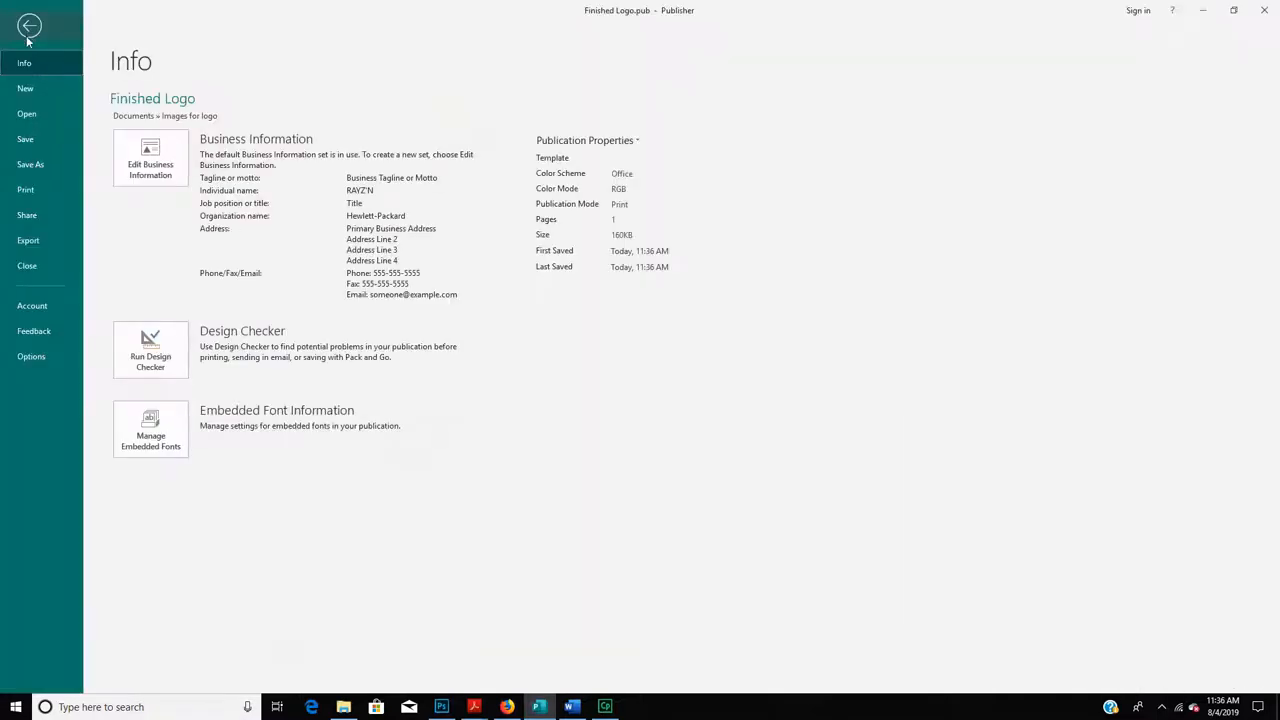
{"action": "left_click", "coordinate": [44, 163]}
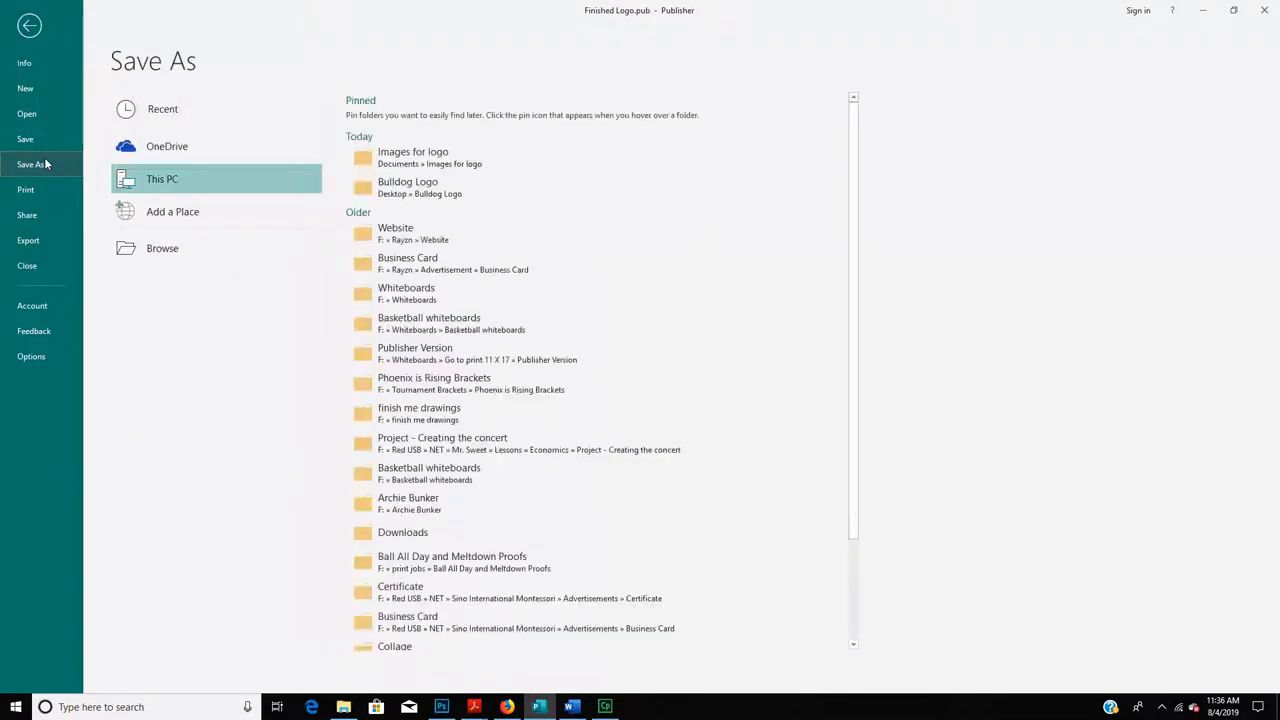
{"action": "left_click", "coordinate": [157, 254]}
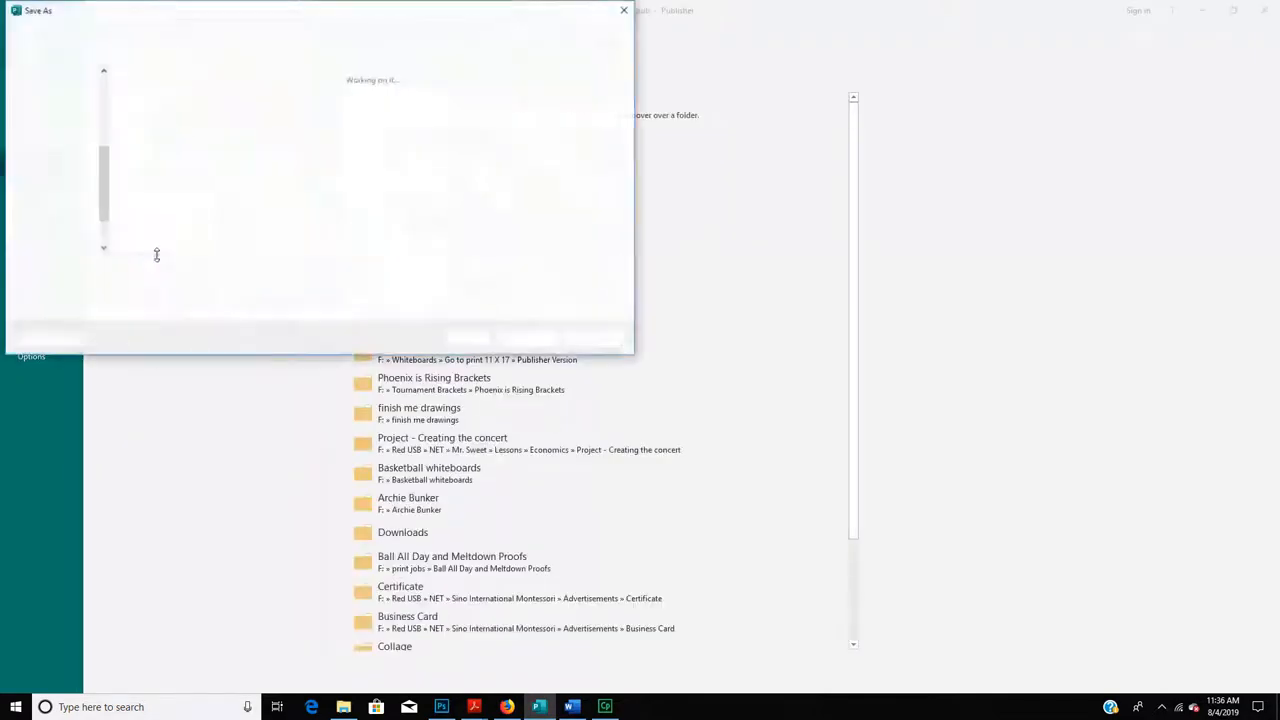
{"action": "left_click", "coordinate": [152, 286]}
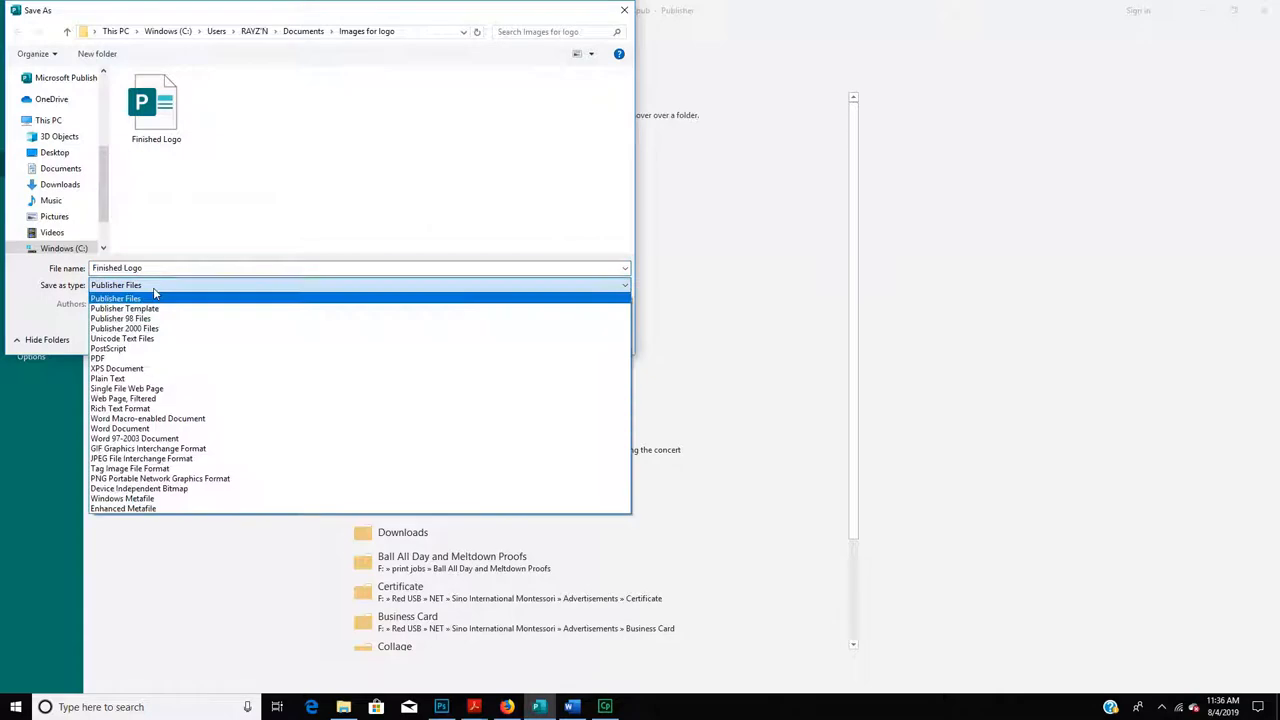
{"action": "left_click", "coordinate": [142, 459]}
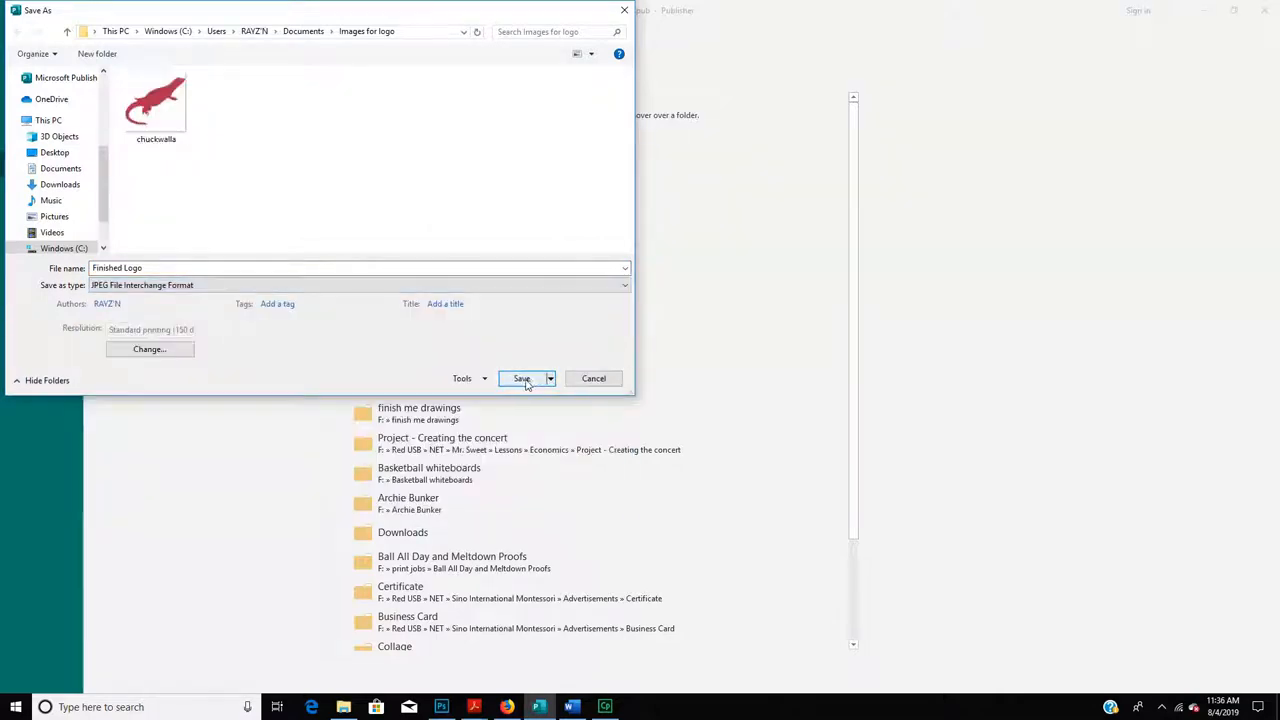
{"action": "left_click", "coordinate": [521, 381]}
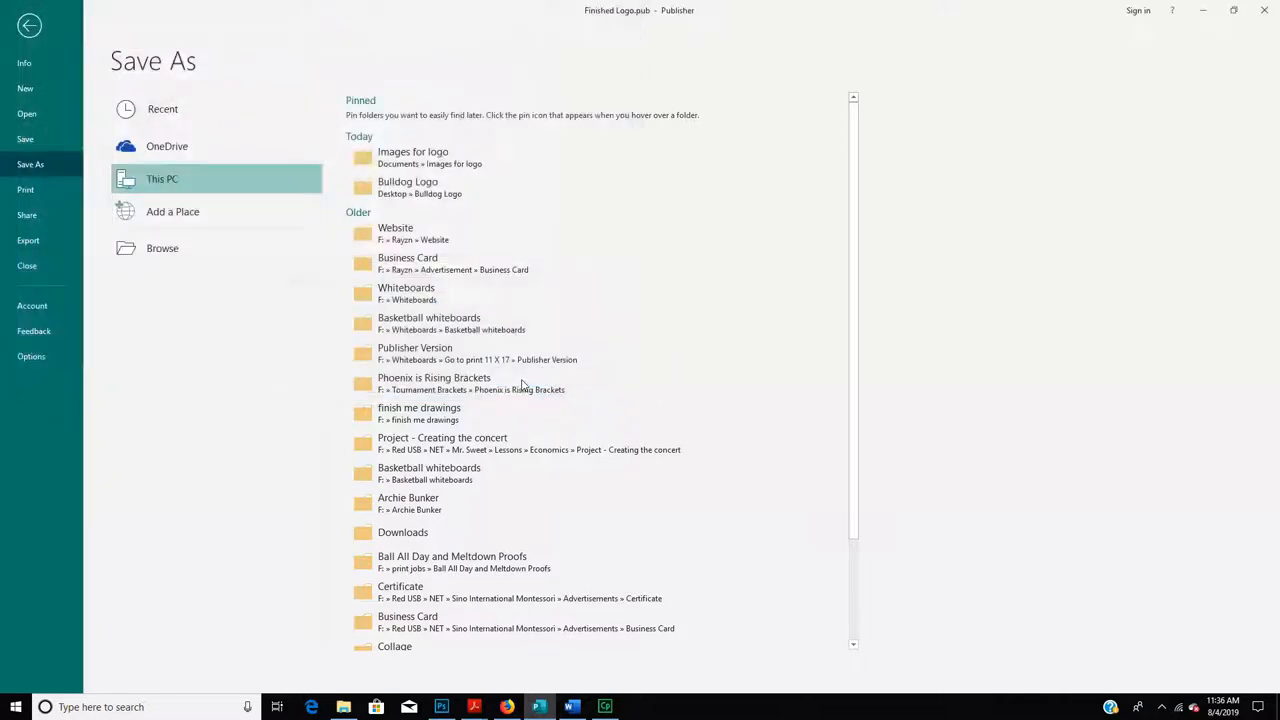
- In the blank Word document, insert the Finished Logo JPEG picture from Documents > Images for logo
{"action": "left_click", "coordinate": [571, 707]}
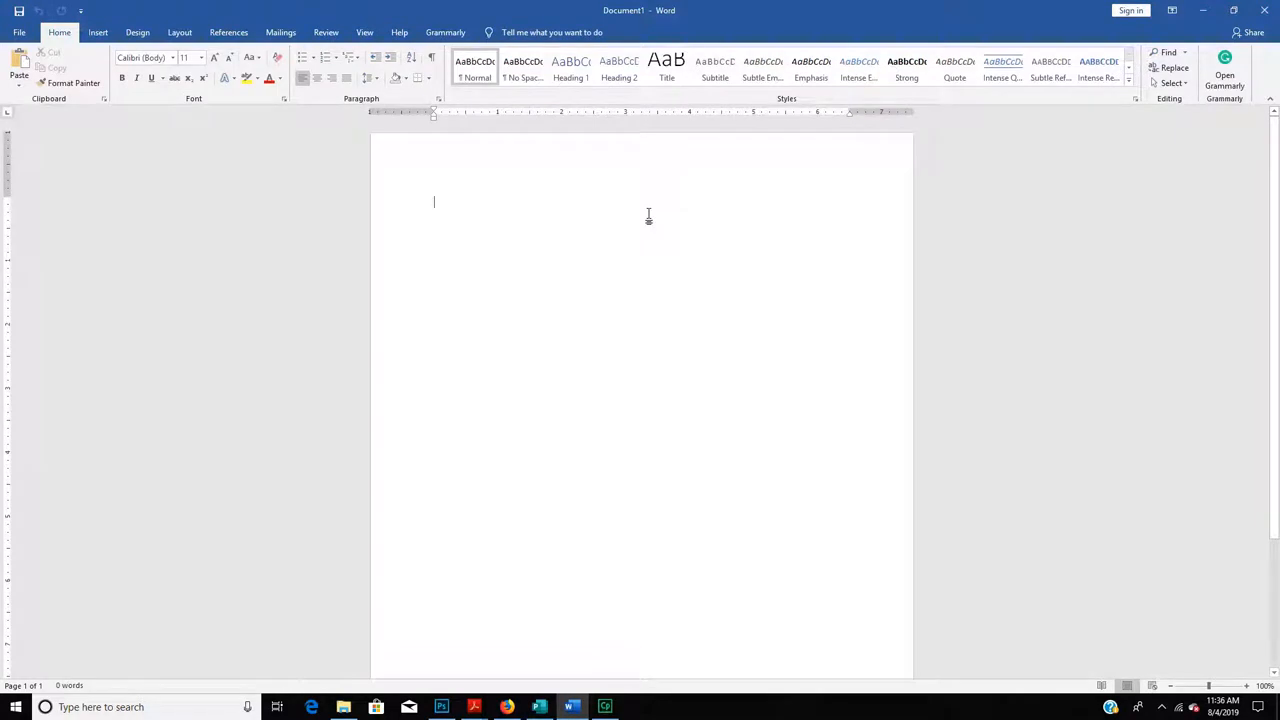
{"action": "left_click", "coordinate": [98, 33]}
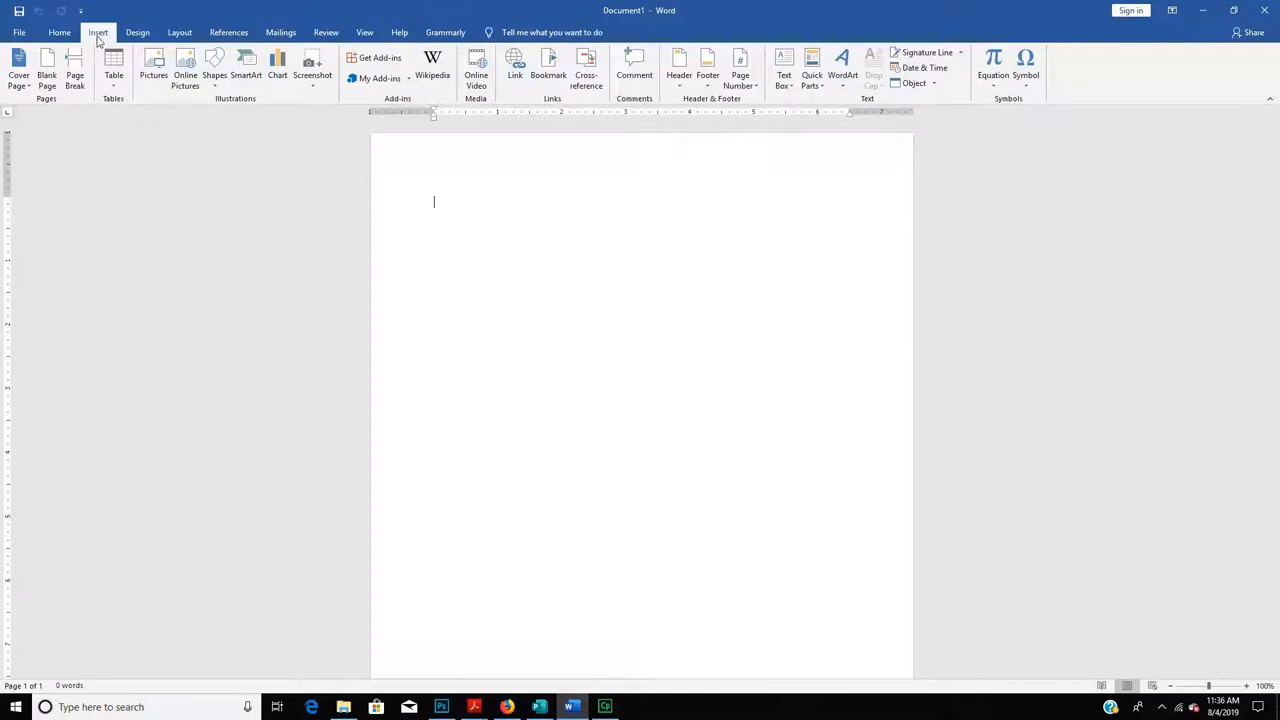
{"action": "left_click", "coordinate": [160, 72]}
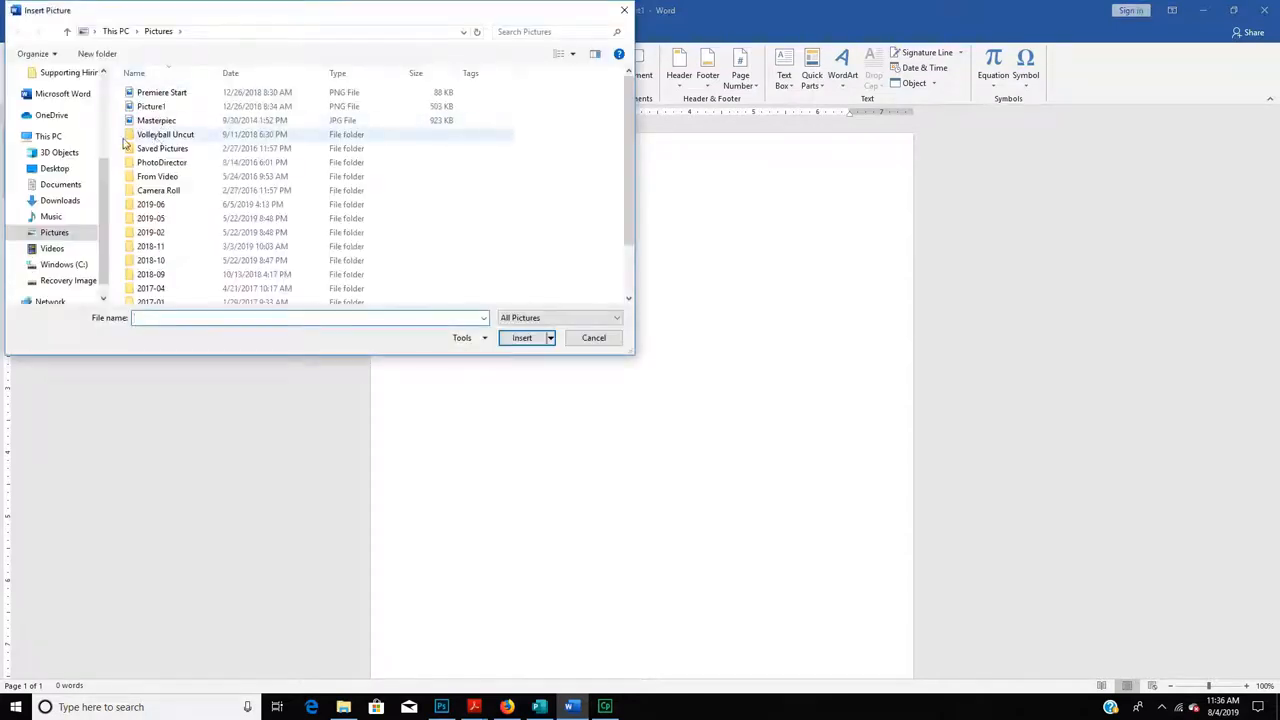
{"action": "left_click", "coordinate": [60, 184]}
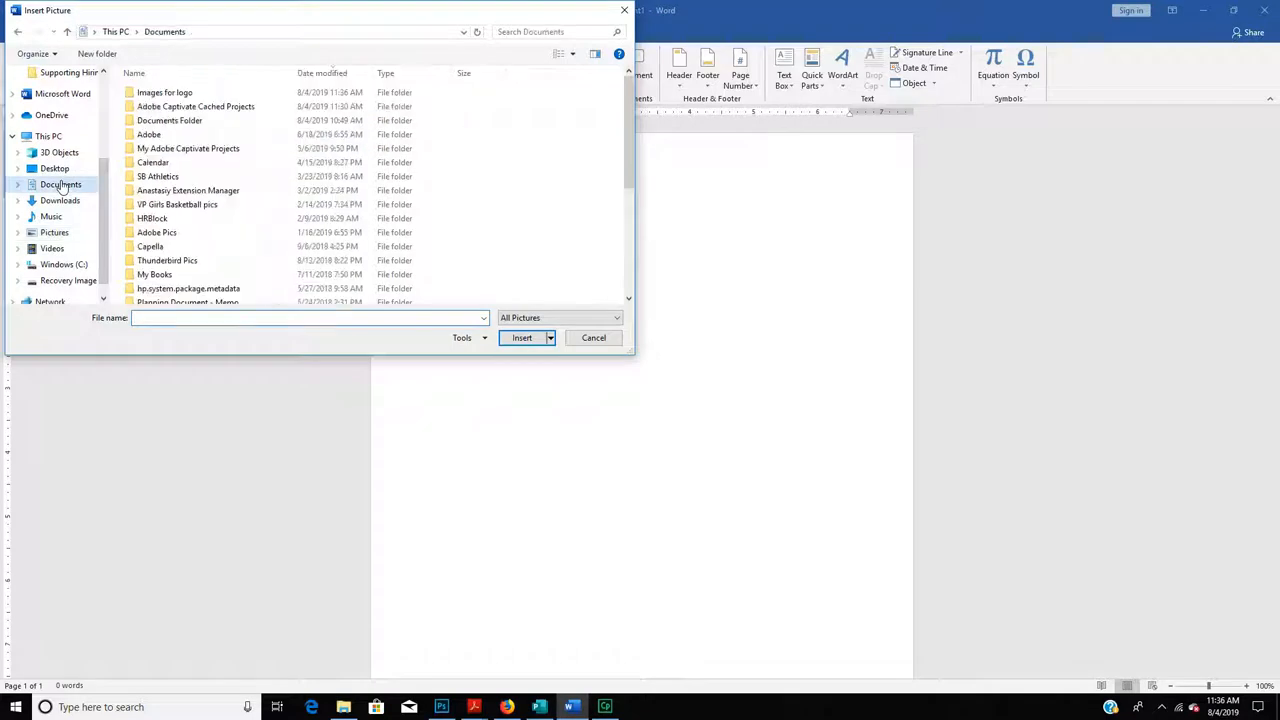
{"action": "double_click", "coordinate": [160, 99]}
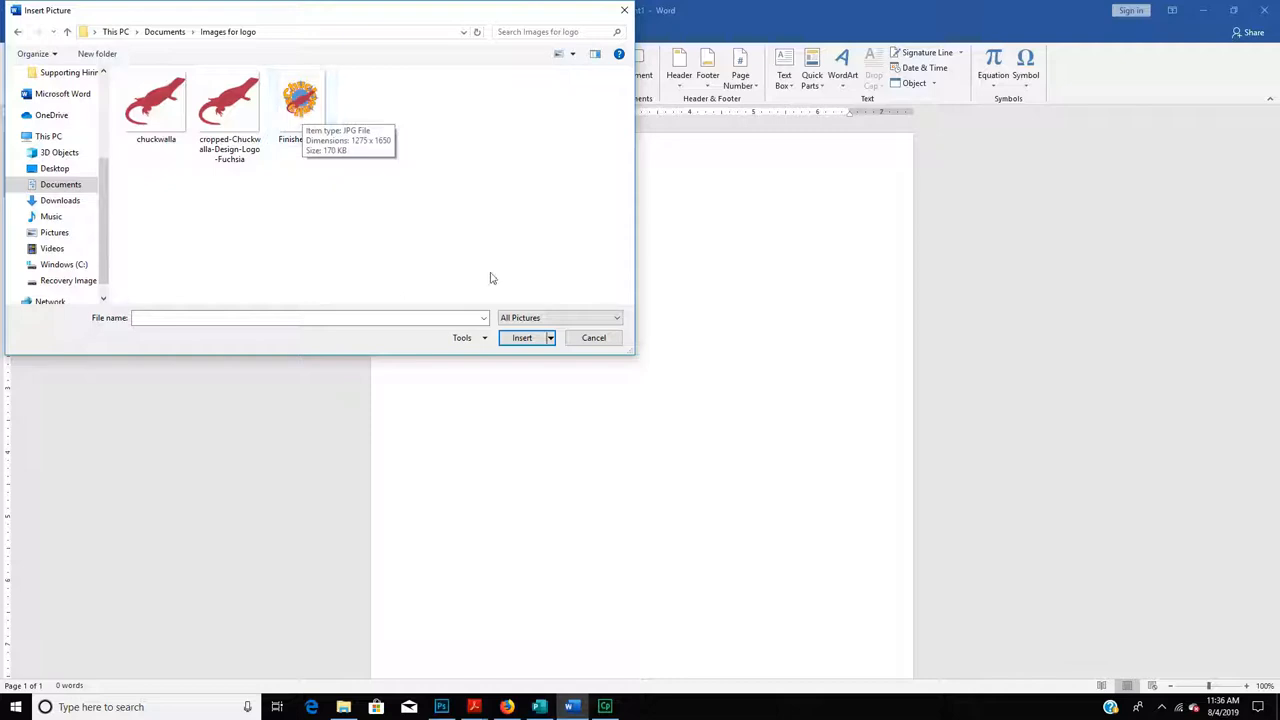
{"action": "left_click", "coordinate": [529, 321]}
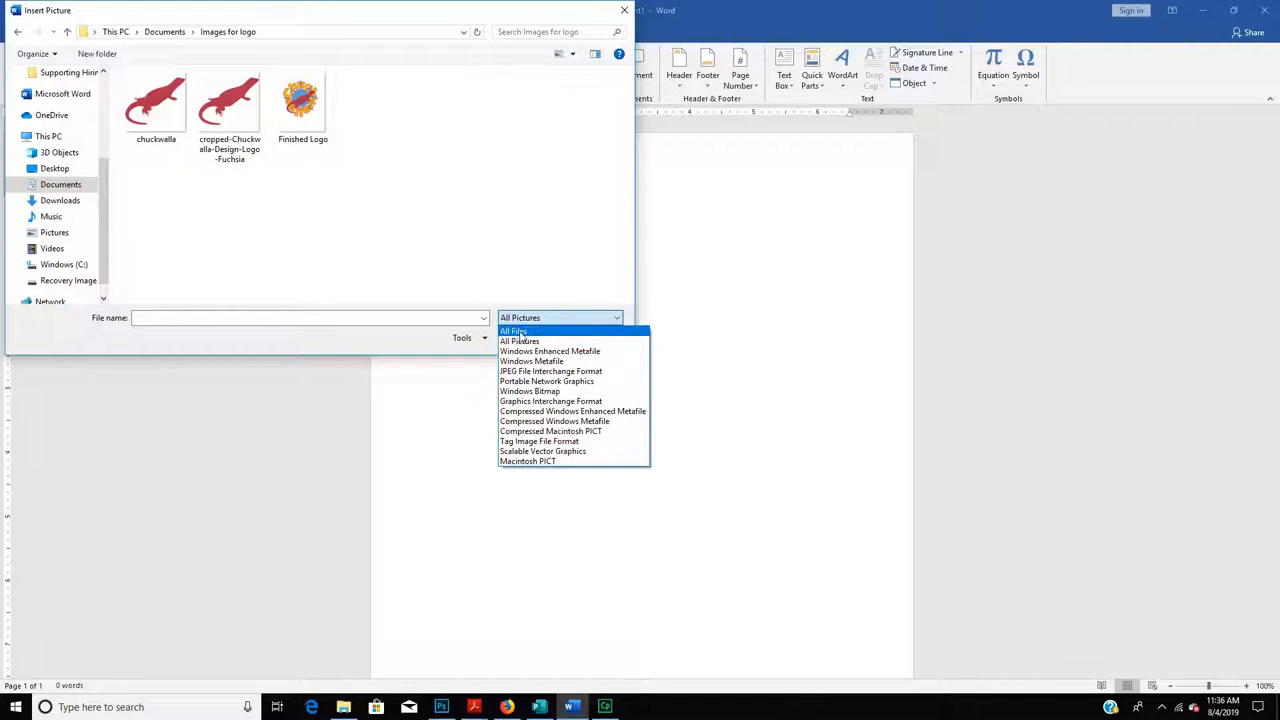
{"action": "left_click", "coordinate": [514, 332]}
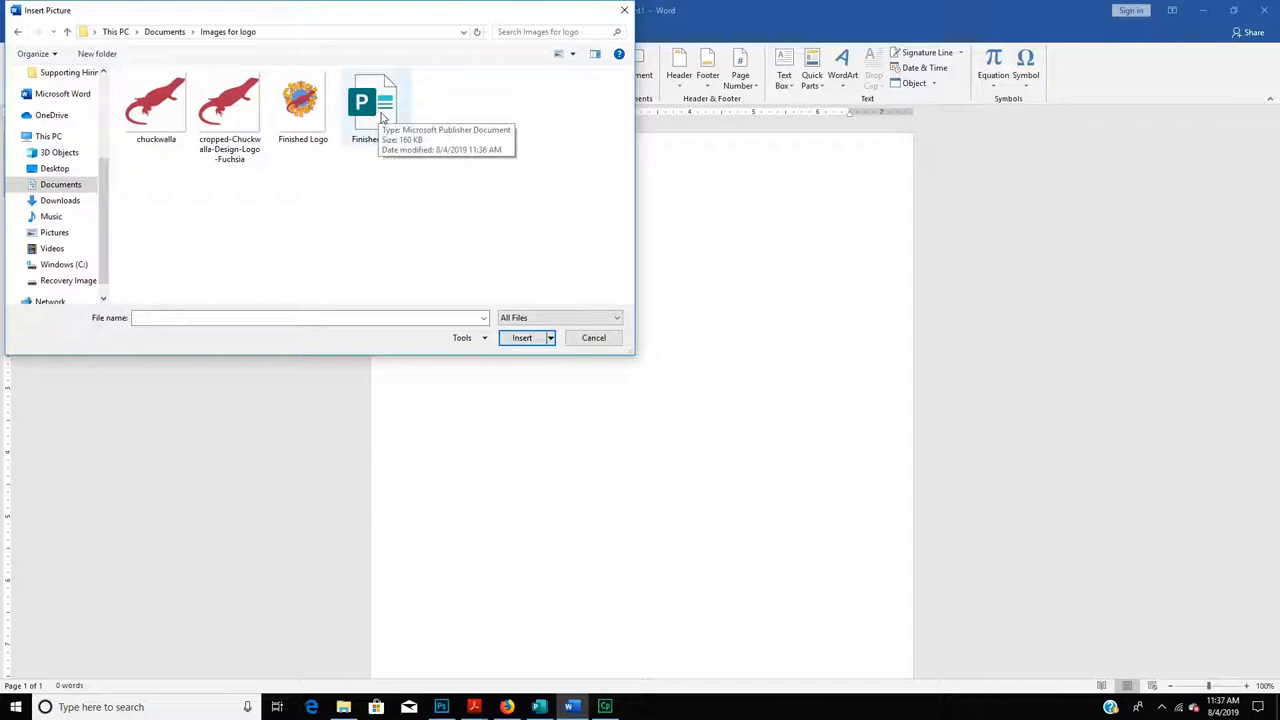
{"action": "left_click", "coordinate": [525, 318]}
{"action": "left_click", "coordinate": [528, 341]}
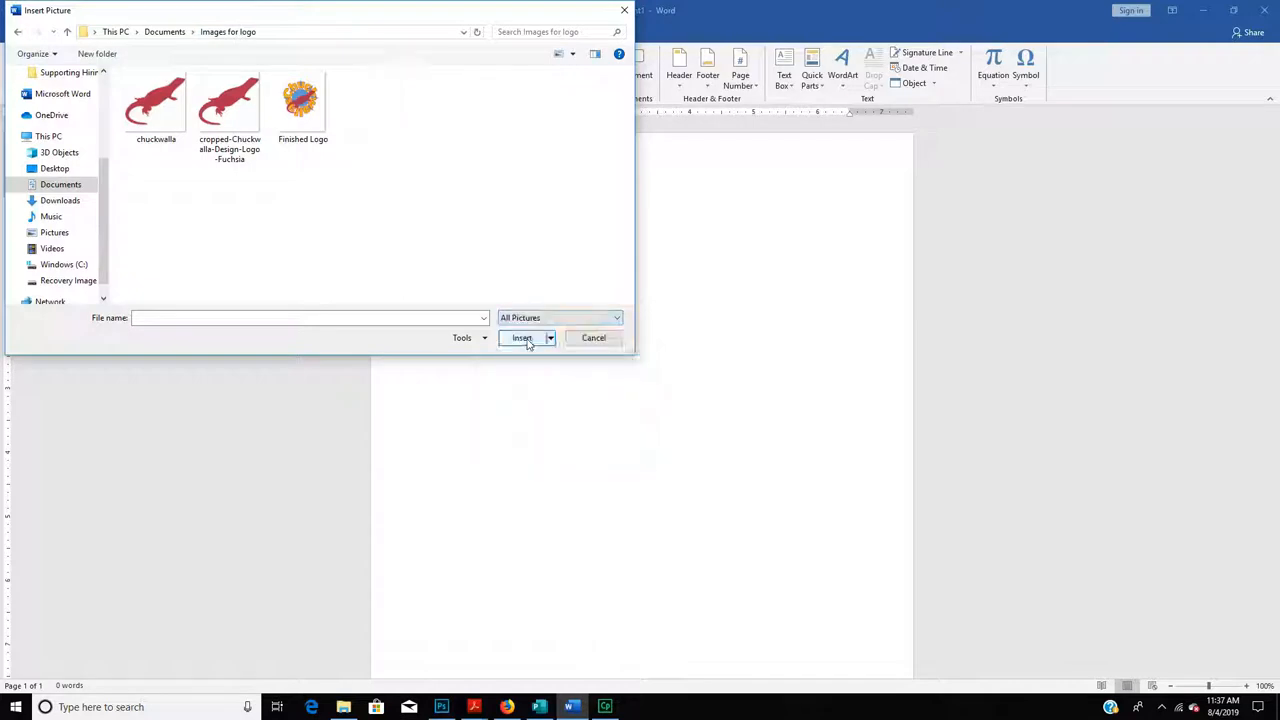
{"action": "double_click", "coordinate": [300, 100]}
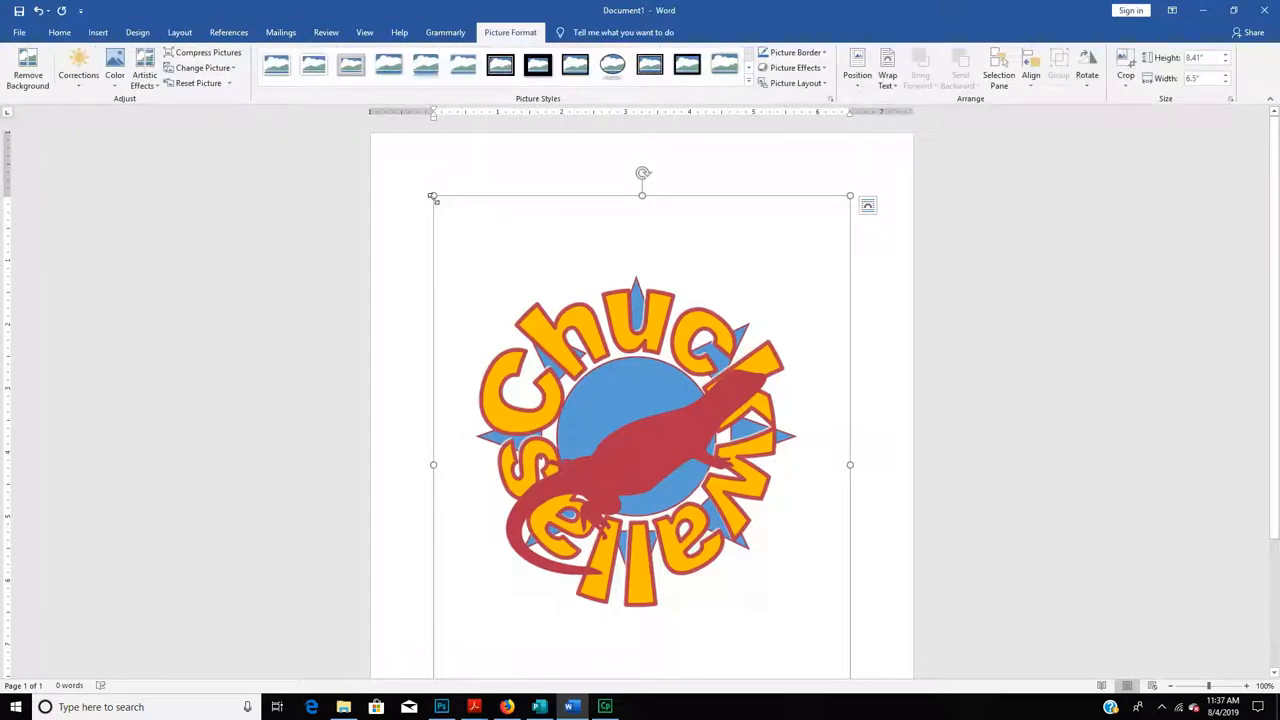
- Shrink the logo to about 2.71 by 2.09 inches, set Through wrapping, and drag it right
{"action": "left_click_drag", "start_coordinate": [432, 194], "coordinate": [715, 566]}
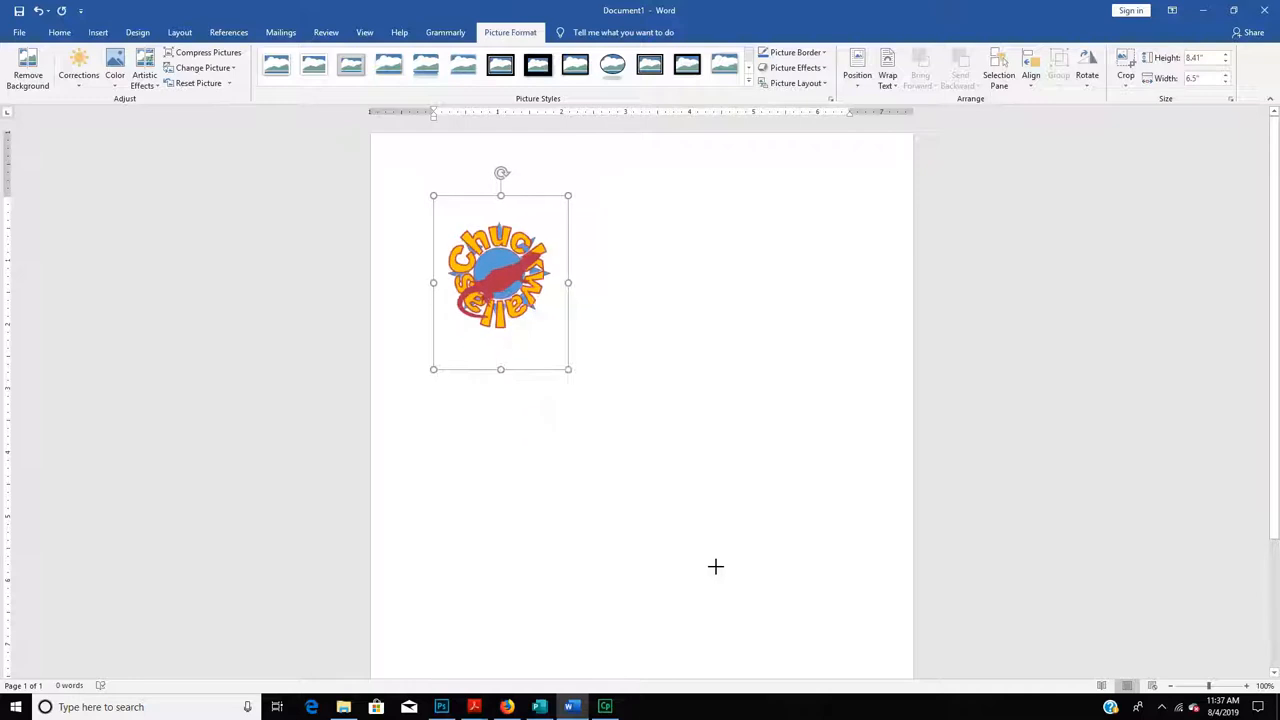
{"action": "mouse_move", "coordinate": [486, 258]}
{"action": "left_mouse_down"}
{"action": "mouse_move", "coordinate": [566, 246]}
{"action": "mouse_move", "coordinate": [571, 262]}
{"action": "mouse_move", "coordinate": [505, 260]}
{"action": "left_mouse_up"}
{"action": "left_click", "coordinate": [893, 75]}
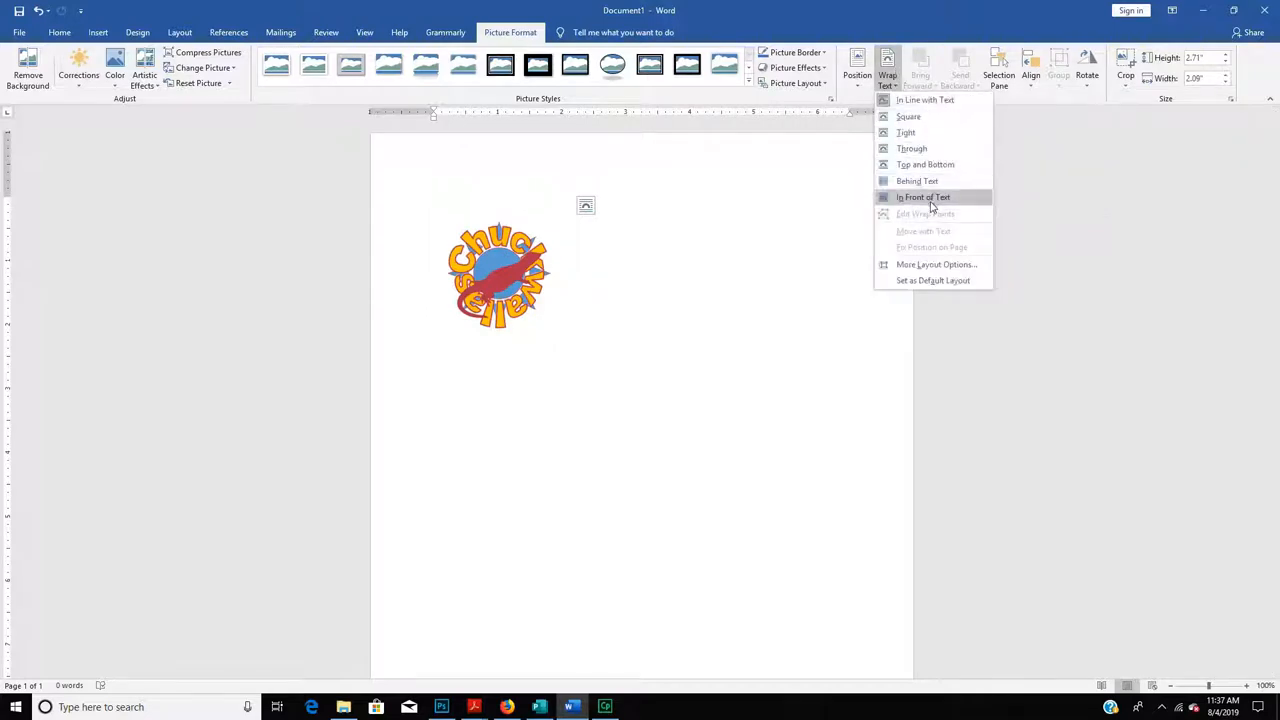
{"action": "left_click", "coordinate": [927, 150]}
{"action": "left_click", "coordinate": [510, 300]}
{"action": "left_click_drag", "start_coordinate": [480, 300], "coordinate": [578, 298]}
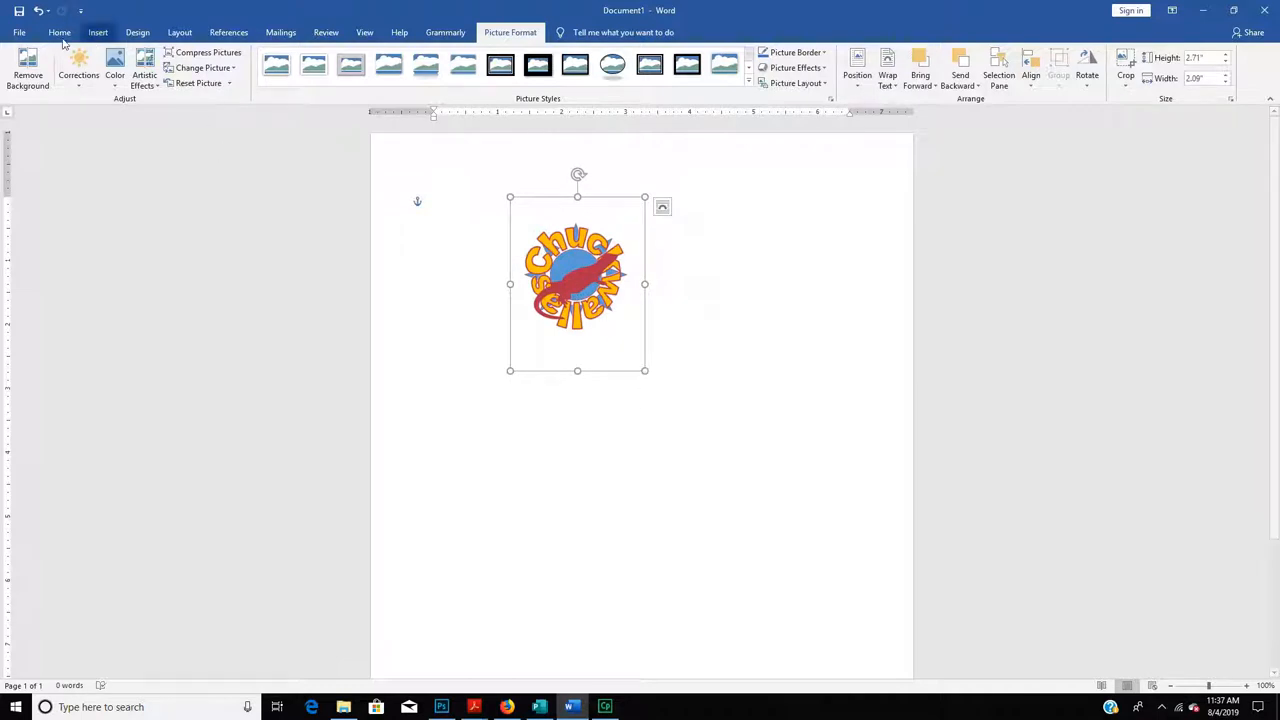
- From the Save As dialog, create a new folder named 'technology work' under Documents
{"action": "left_click", "coordinate": [19, 32]}
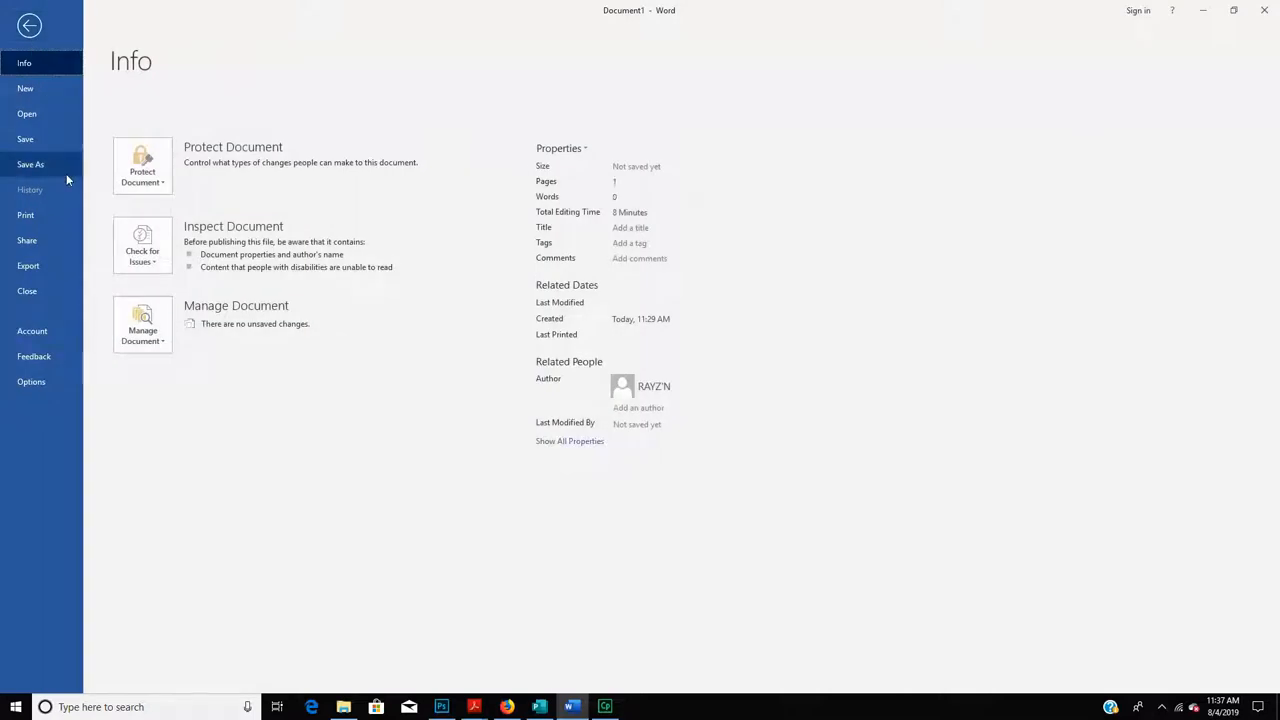
{"action": "left_click", "coordinate": [39, 146]}
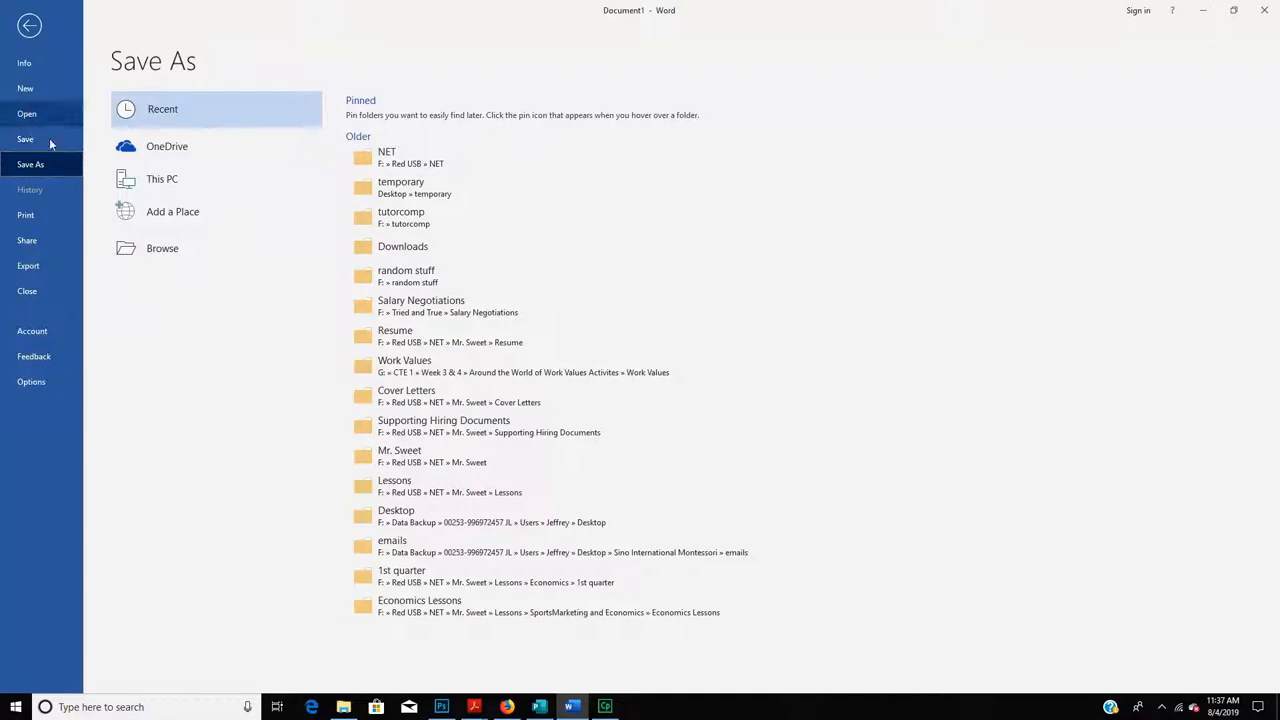
{"action": "left_click", "coordinate": [170, 257]}
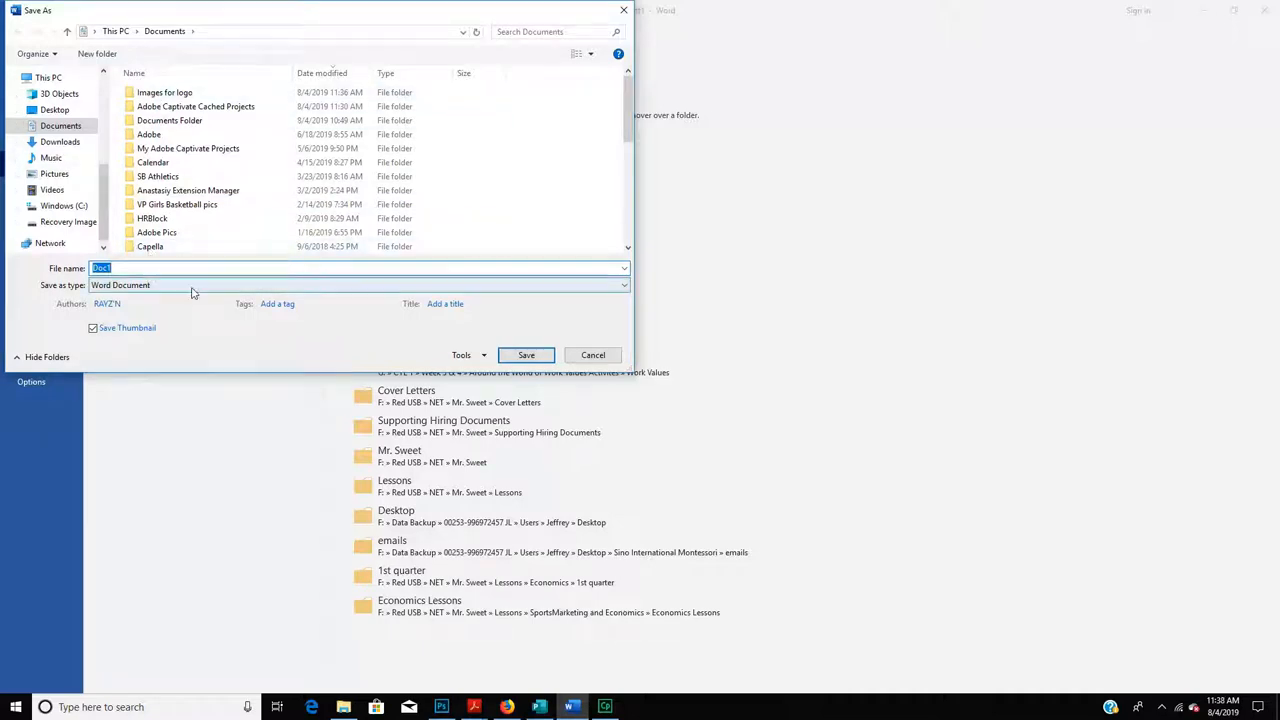
{"action": "left_click", "coordinate": [97, 53]}
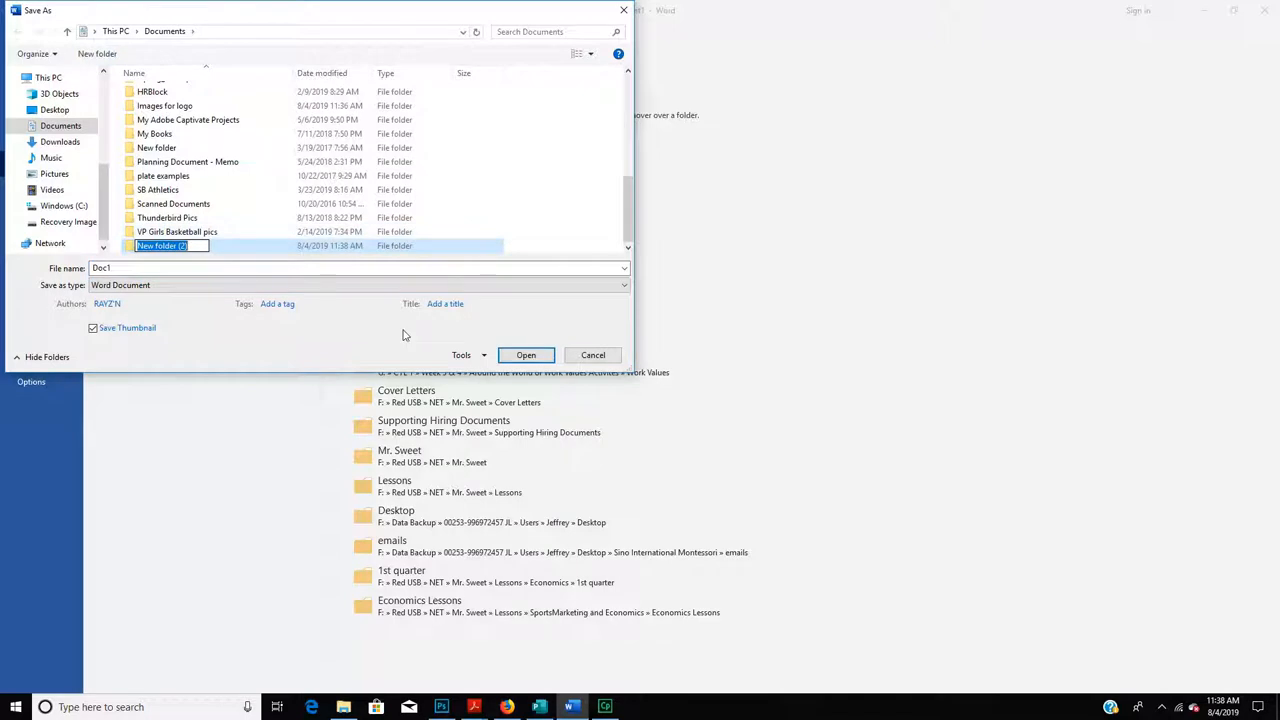
{"action": "type", "text": "technolog"}
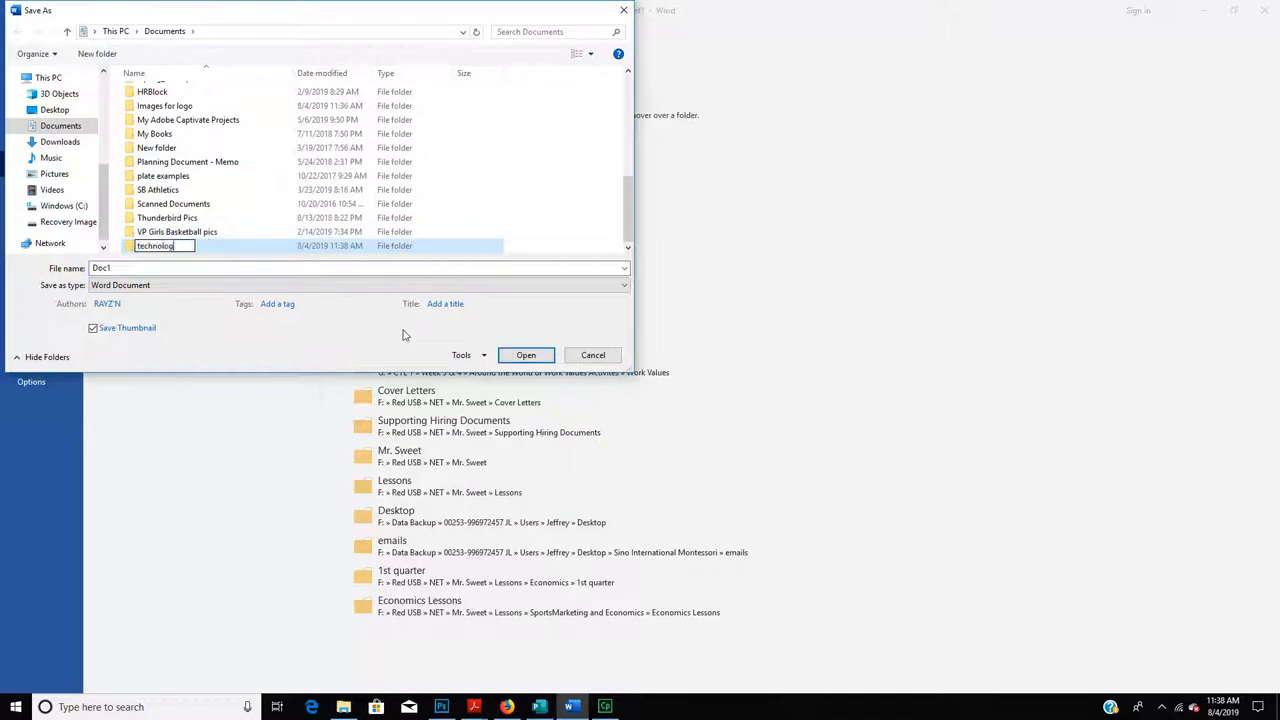
{"action": "key", "text": "BackSpace"}
{"action": "type", "text": "gy W"}
{"action": "key", "text": "BackSpace"}
{"action": "type", "text": "work"}
{"action": "left_click", "coordinate": [148, 268]}
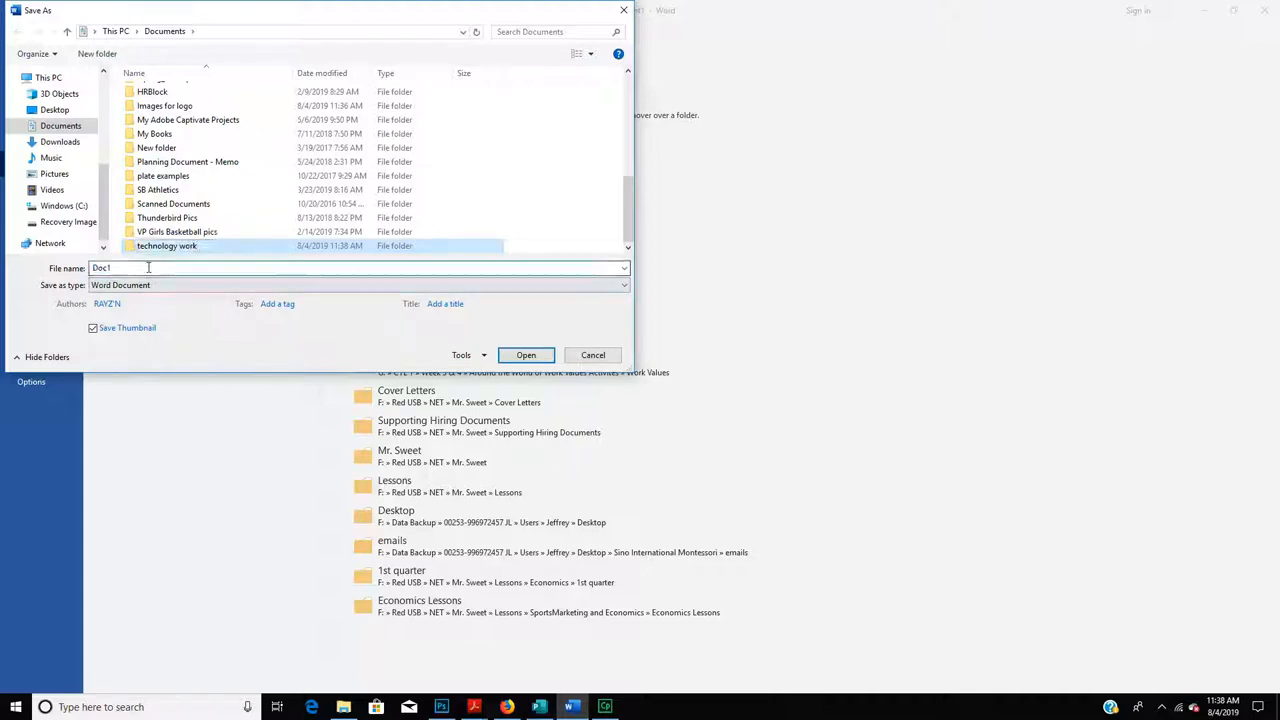
- Save the document as 'Logo Assignment' inside the technology work folder
{"action": "double_click", "coordinate": [238, 267]}
{"action": "type", "text": "Log"}
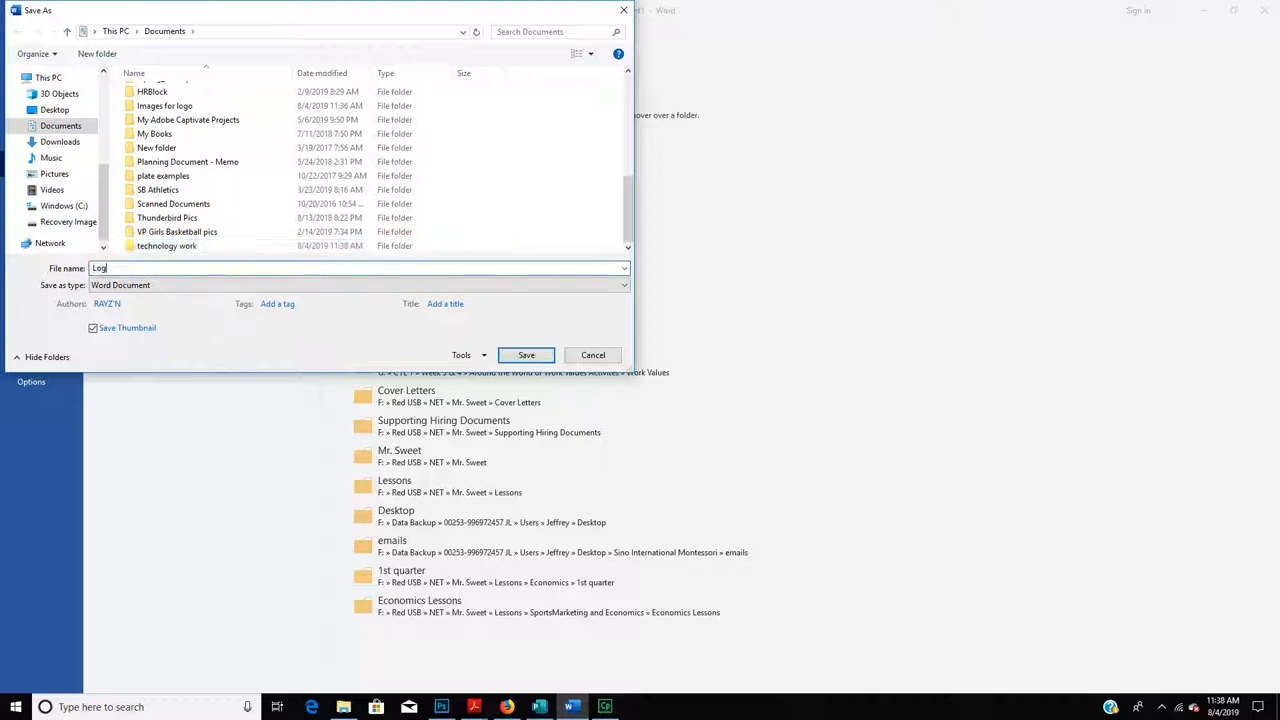
{"action": "type", "text": "o Assignment"}
{"action": "left_click_drag", "start_coordinate": [631, 200], "coordinate": [627, 90]}
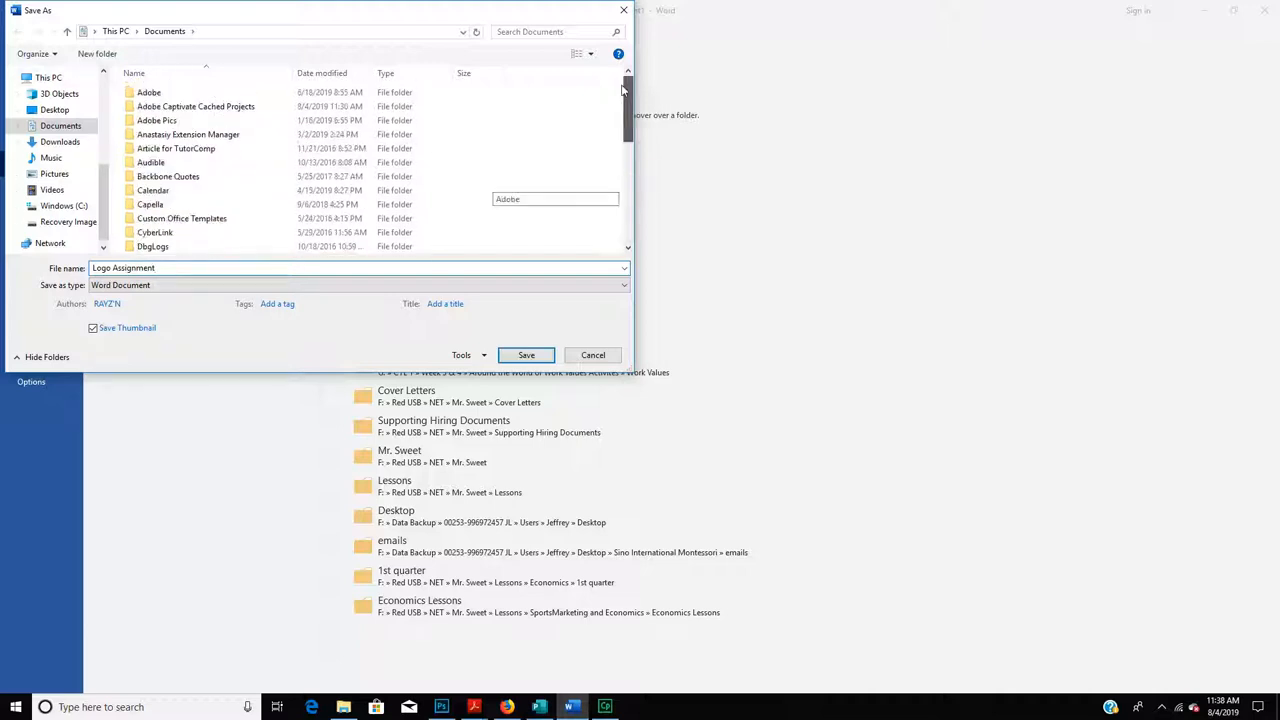
{"action": "left_click", "coordinate": [310, 76]}
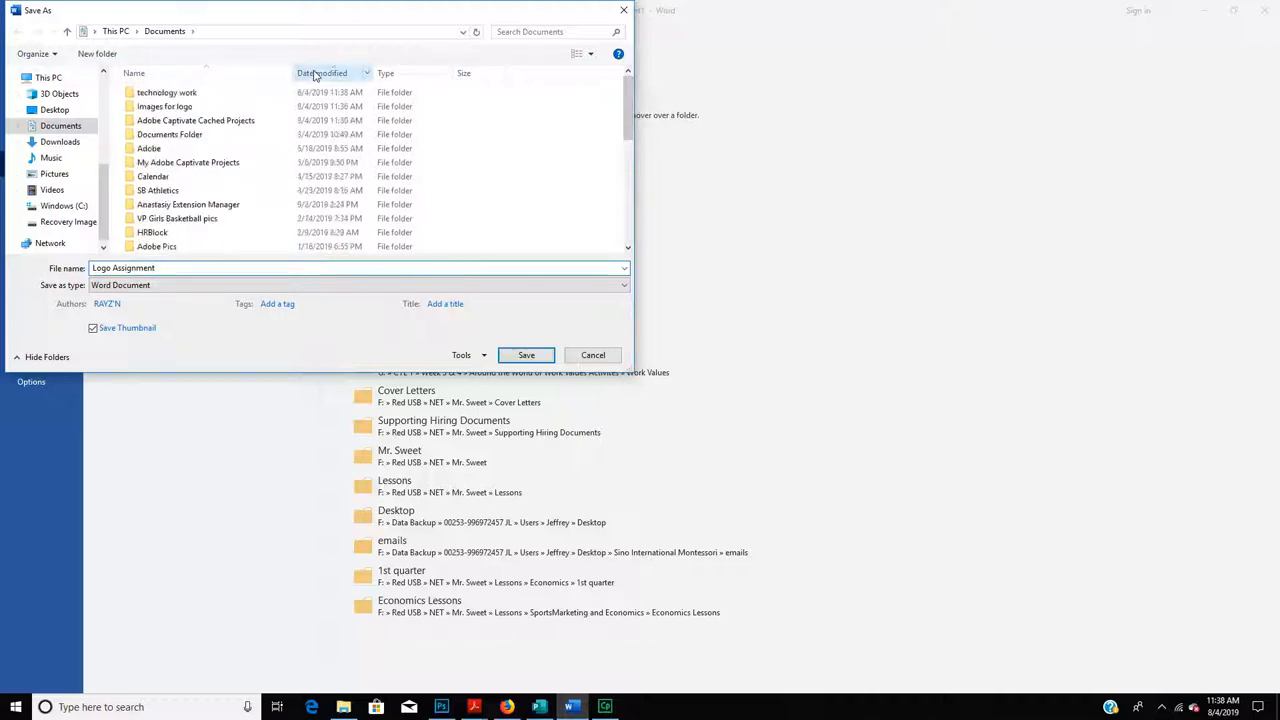
{"action": "double_click", "coordinate": [243, 94]}
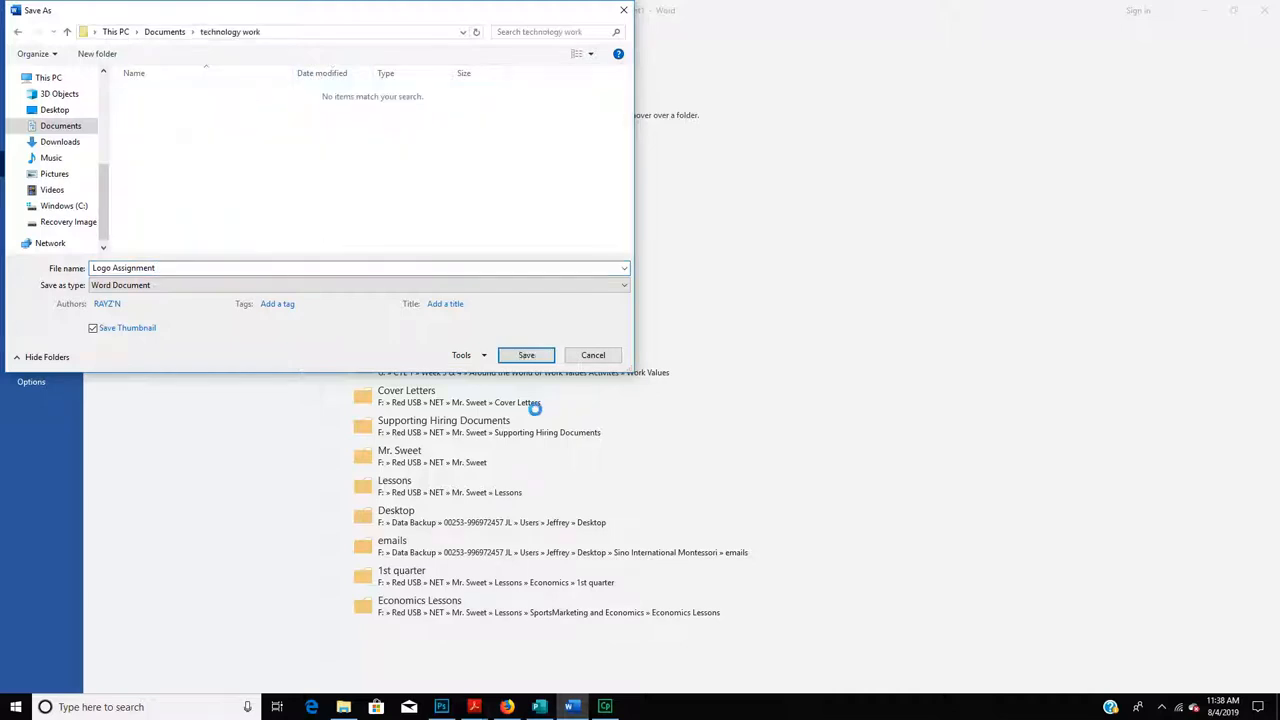
{"action": "left_click", "coordinate": [524, 355]}
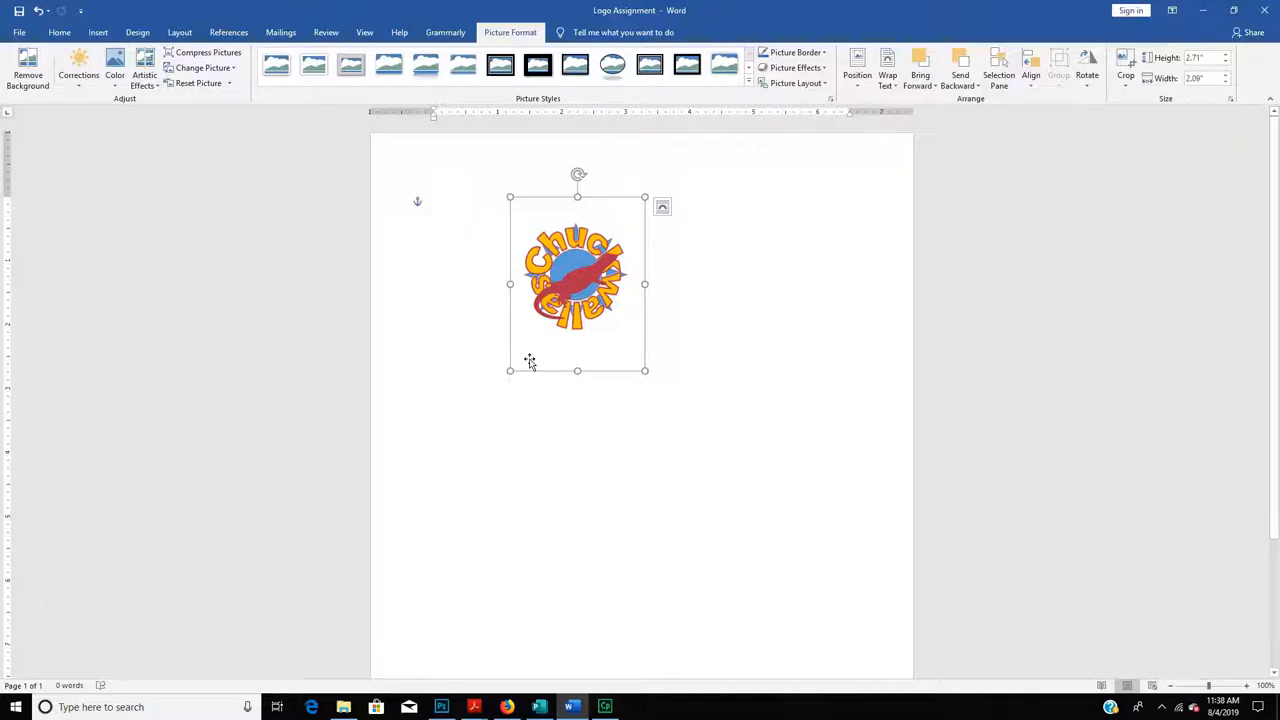
{"action": "key", "text": "Escape"}
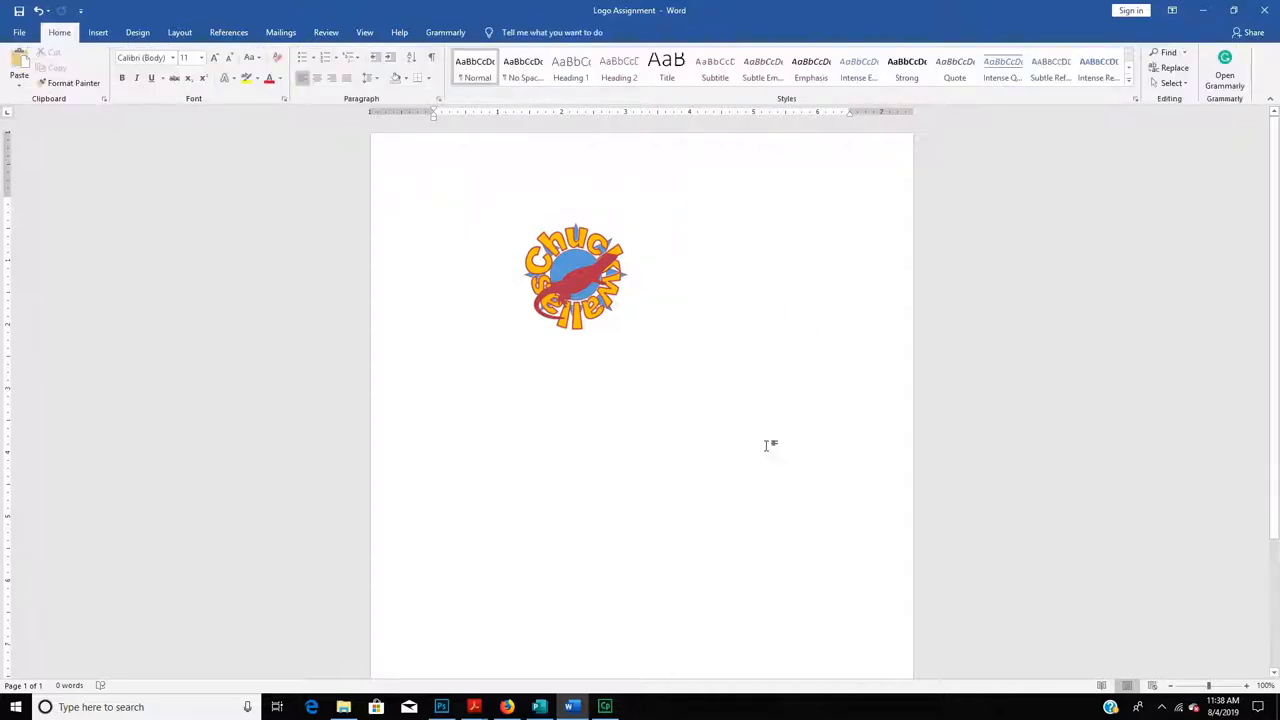